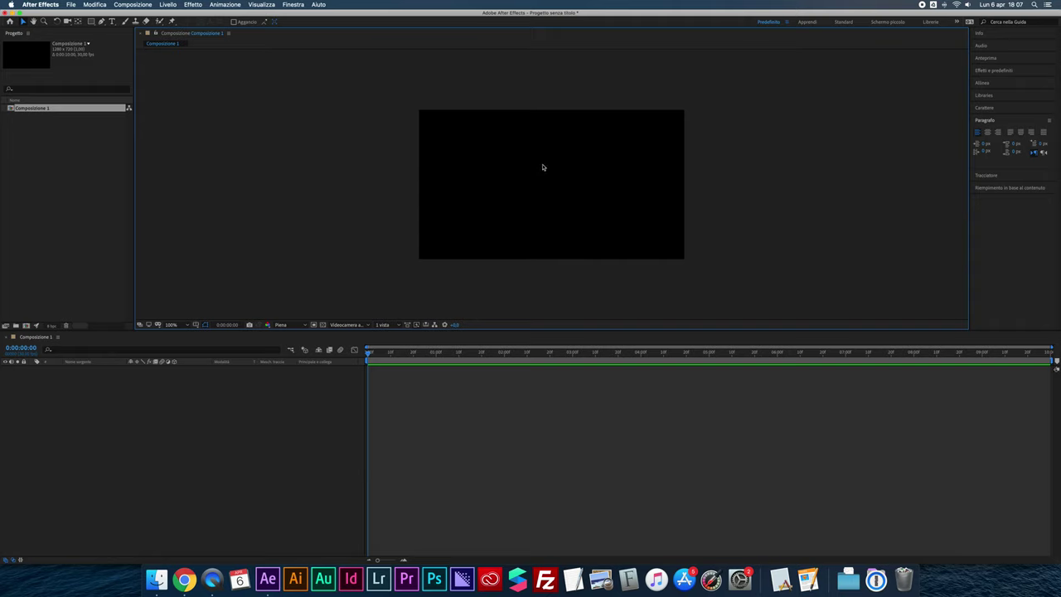
- Add a text layer reading 'Flarescape' to Composizione 1
click(112, 20)
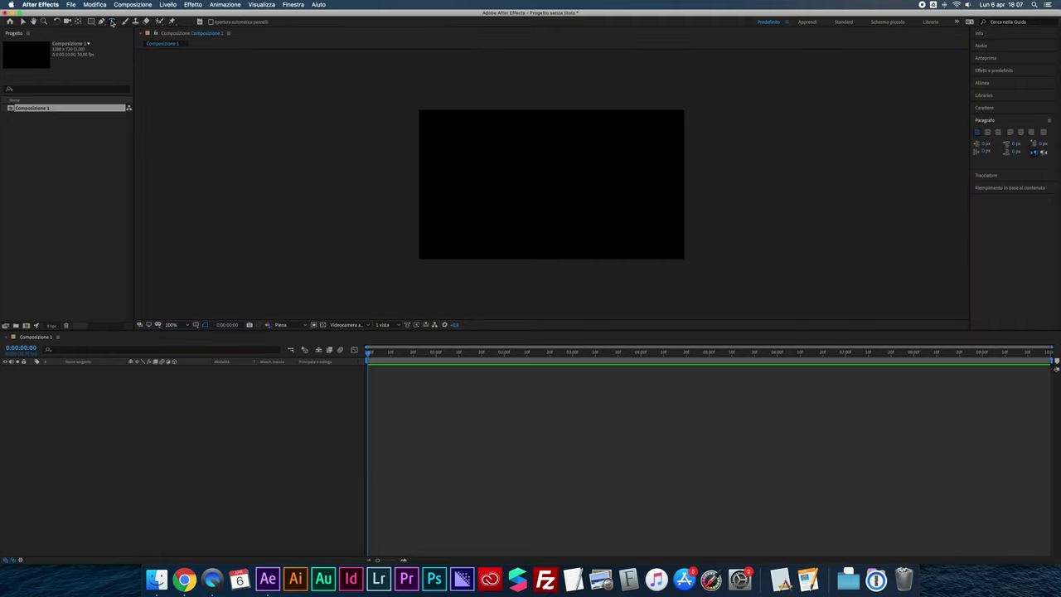
click(496, 175)
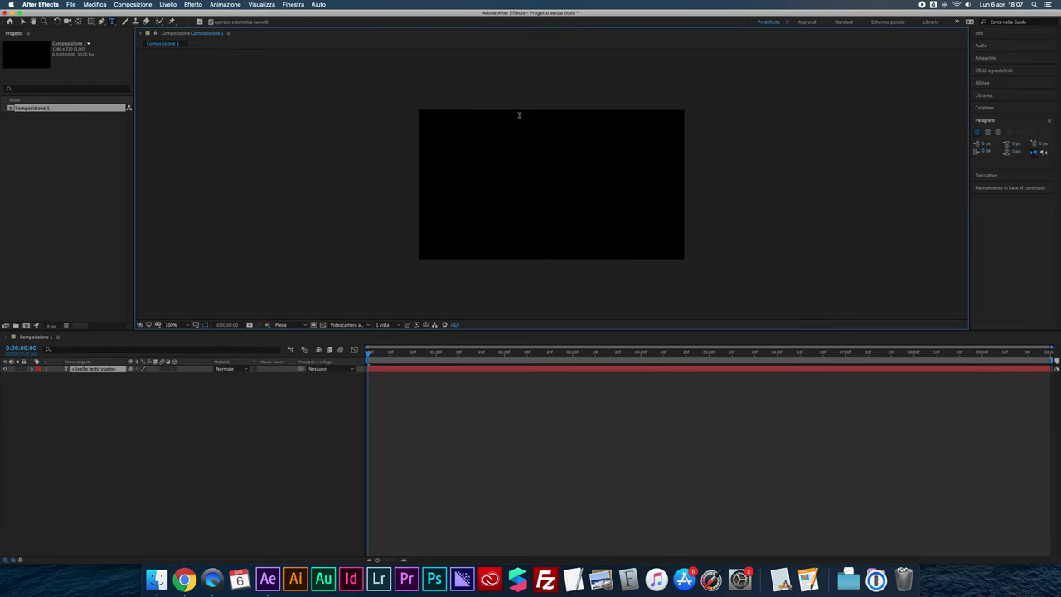
text(Flarescape)
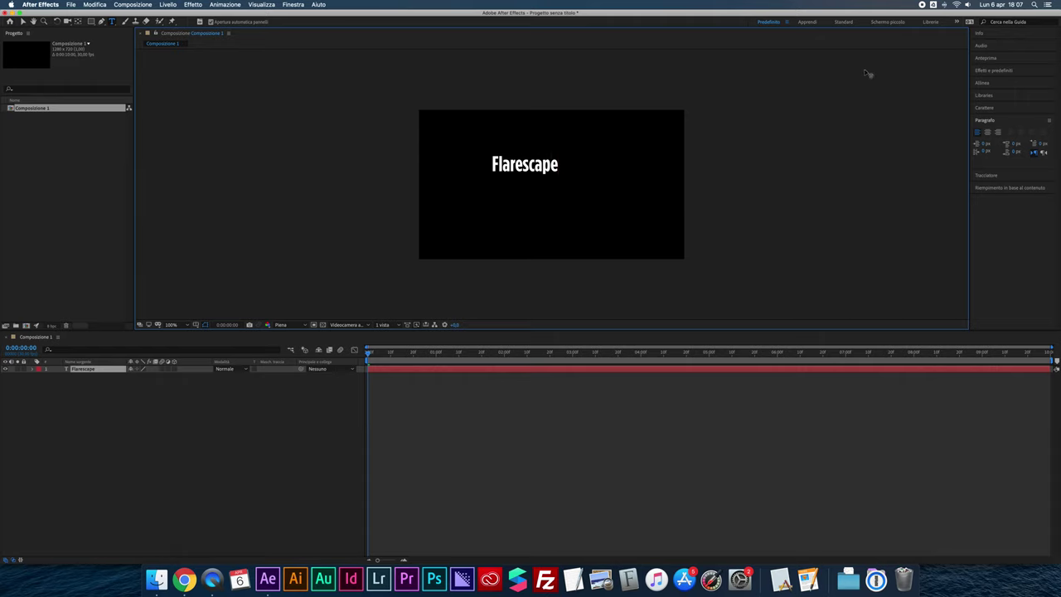
- Centre the Flarescape text horizontally in the composition with the Align panel
click(985, 84)
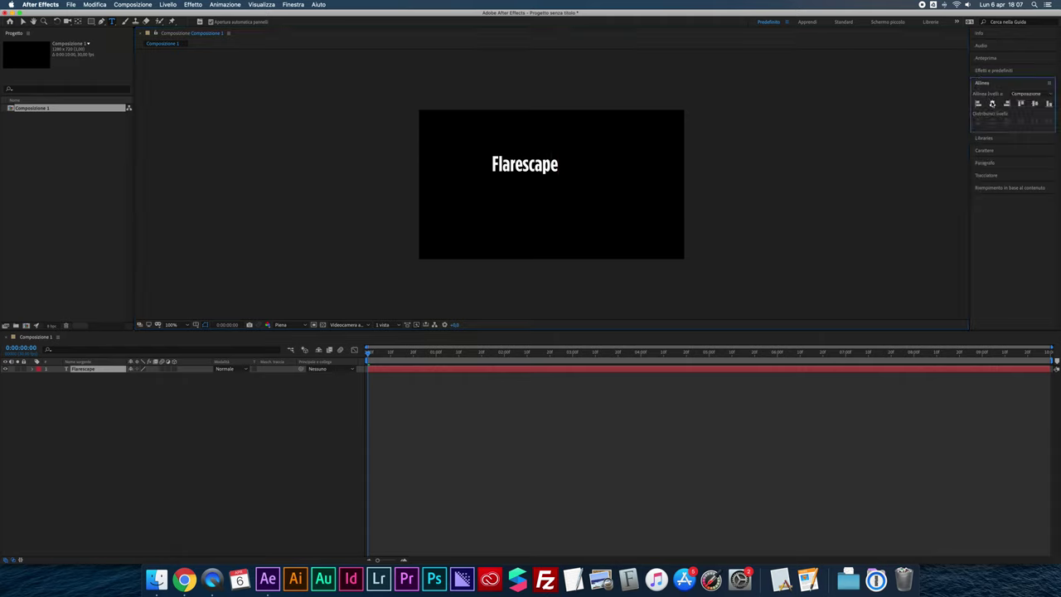
click(993, 103)
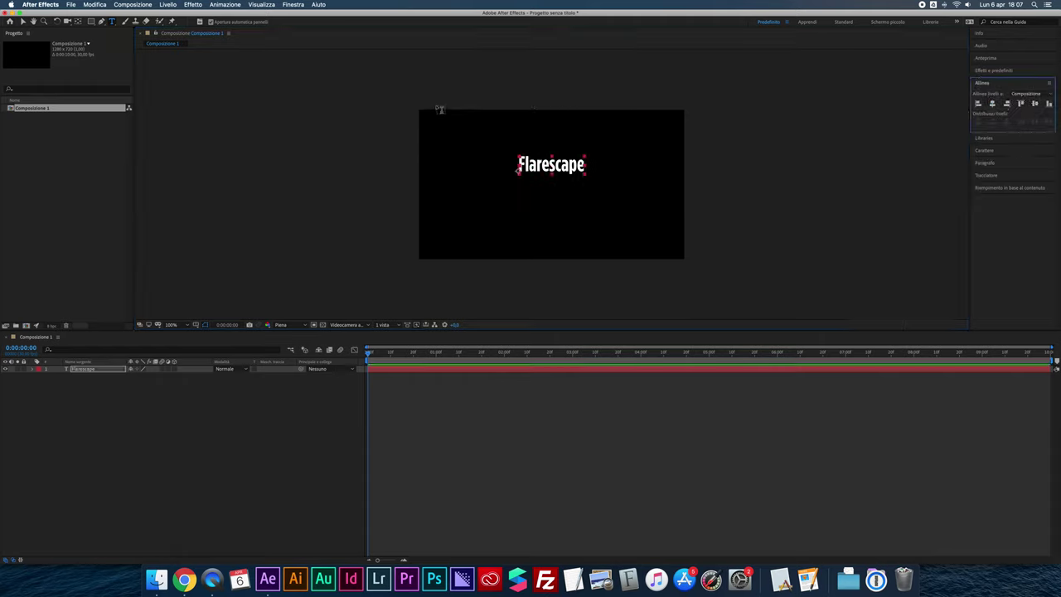
click(24, 22)
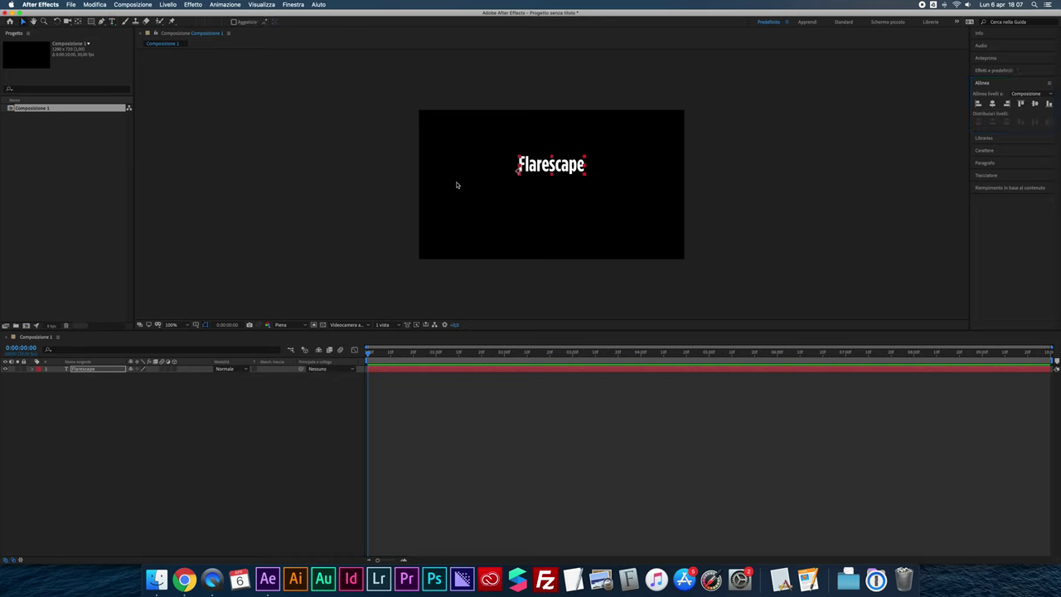
click(517, 168)
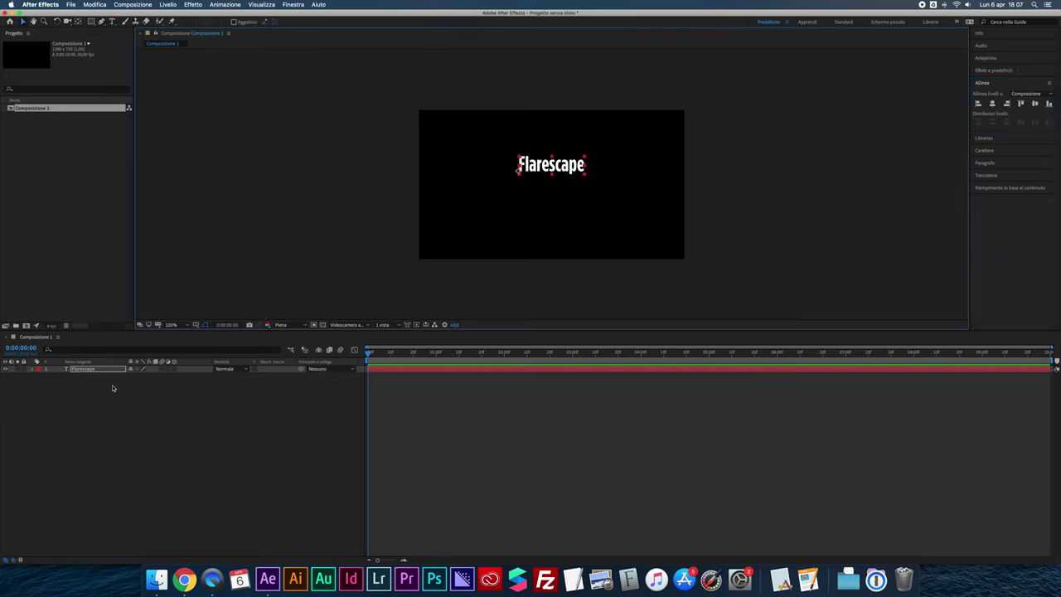
click(101, 22)
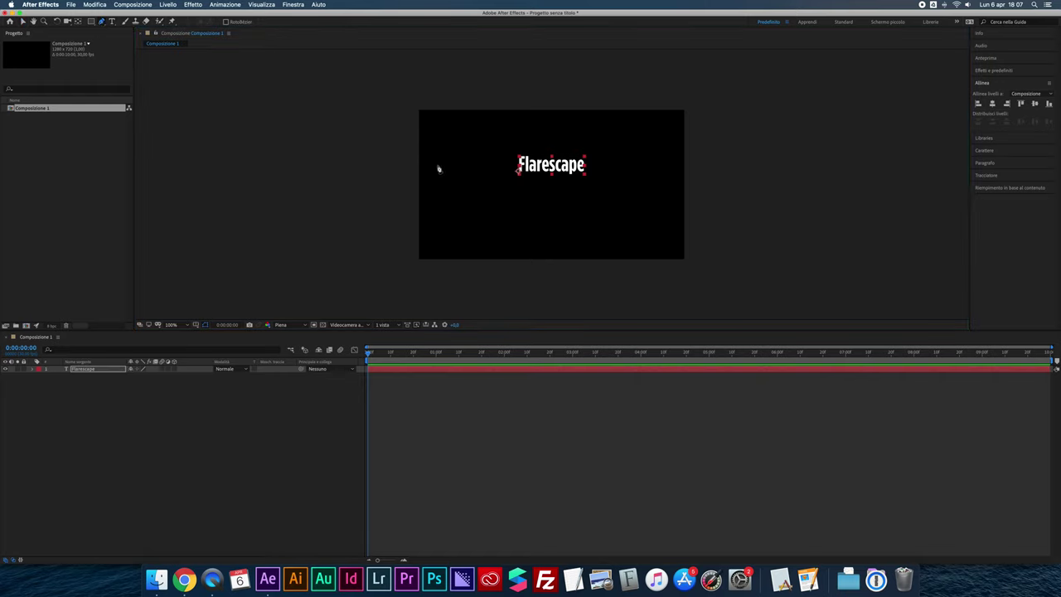
- Draw a wavy RotoBézier mask across the Flarescape layer and expand its properties
mouse_move(438, 151)
mouse_down()
mouse_move(496, 197)
mouse_move(542, 212)
mouse_move(672, 169)
mouse_move(628, 184)
mouse_up()
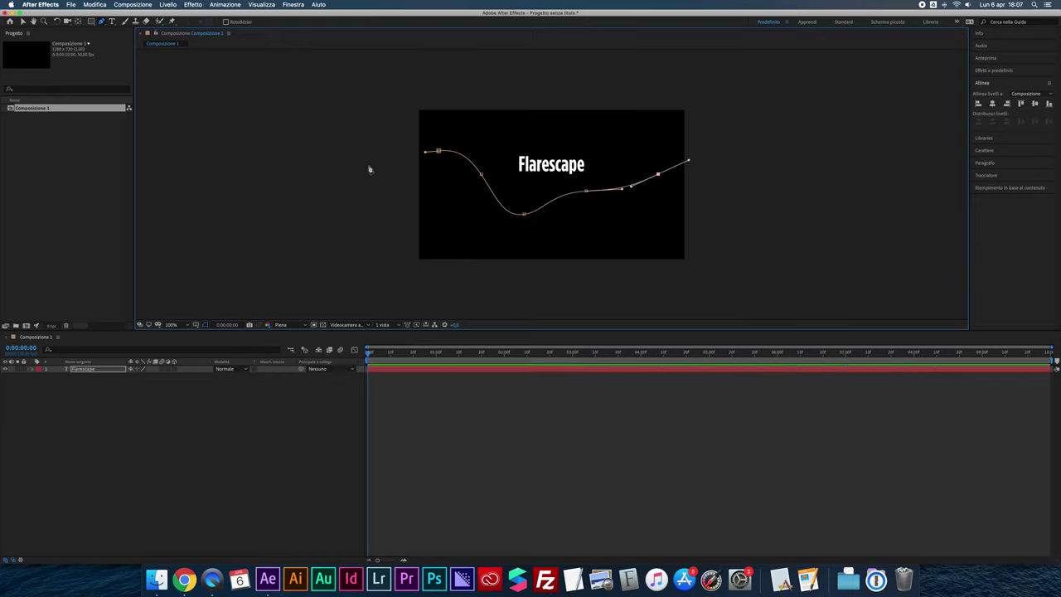
click(76, 370)
click(33, 370)
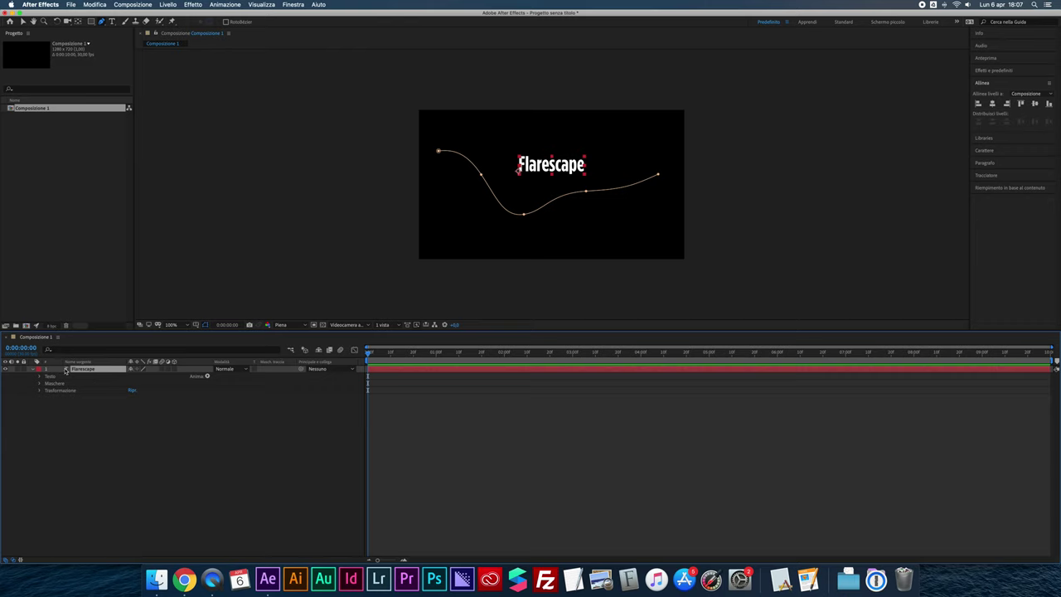
- Under Testo's Opzioni tracciato, set Tracciato to Maschera 1 so the text follows the mask
click(51, 375)
click(55, 383)
click(40, 384)
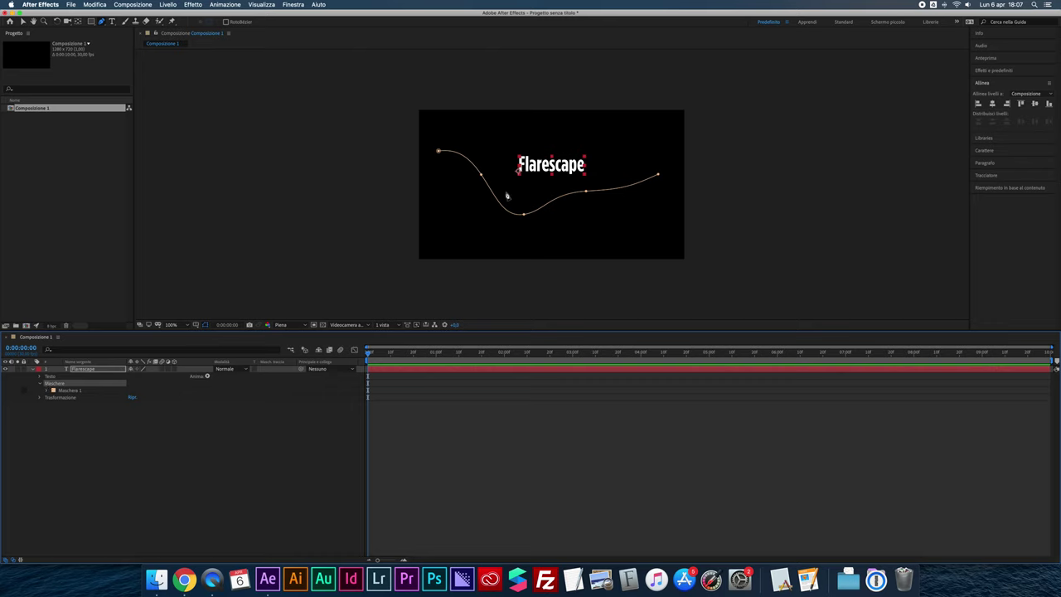
click(46, 391)
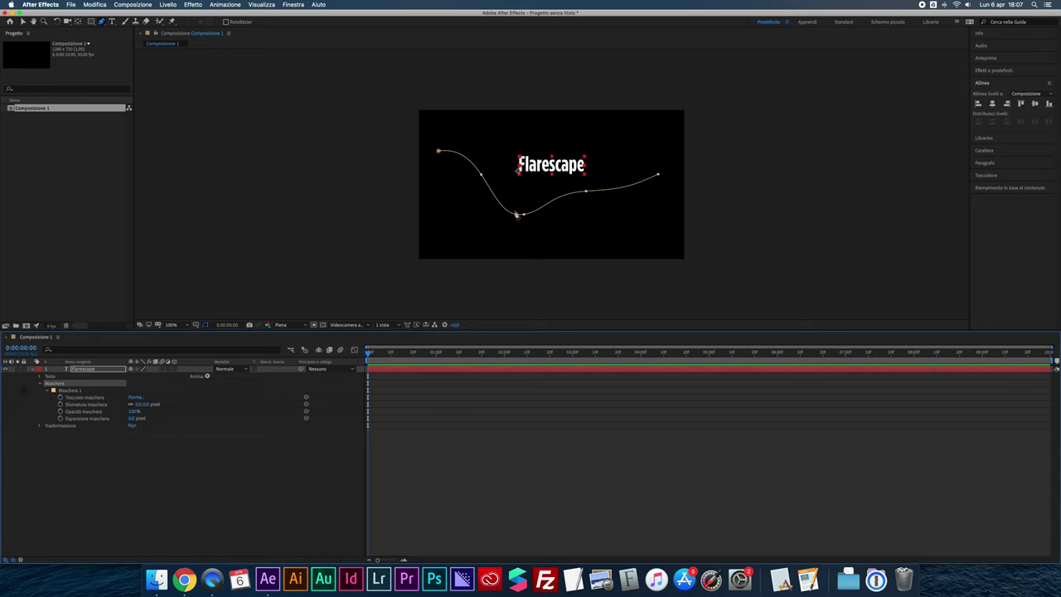
click(39, 377)
click(54, 377)
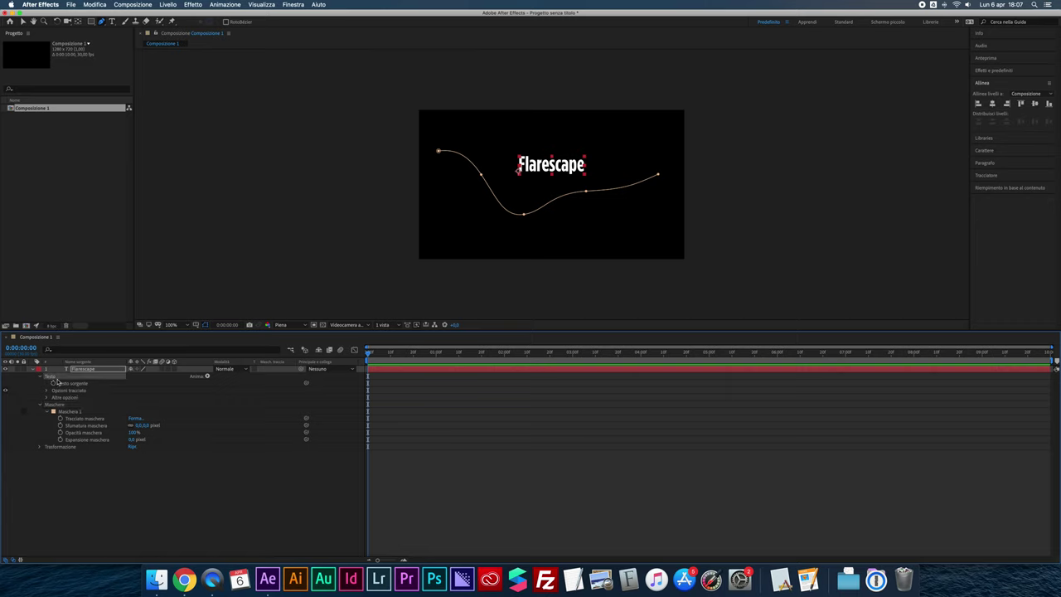
click(47, 391)
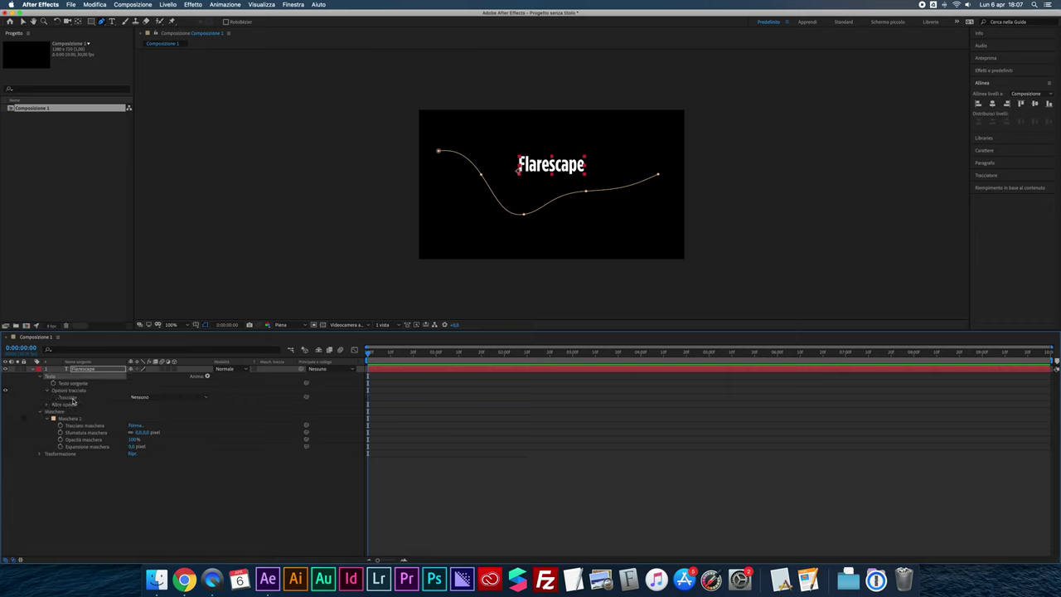
click(144, 397)
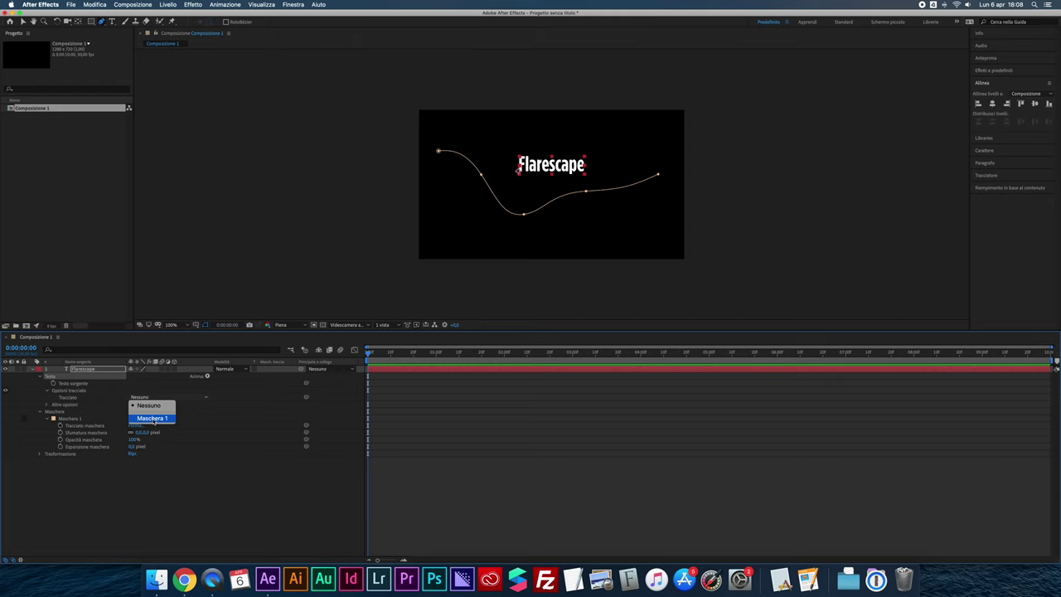
click(150, 419)
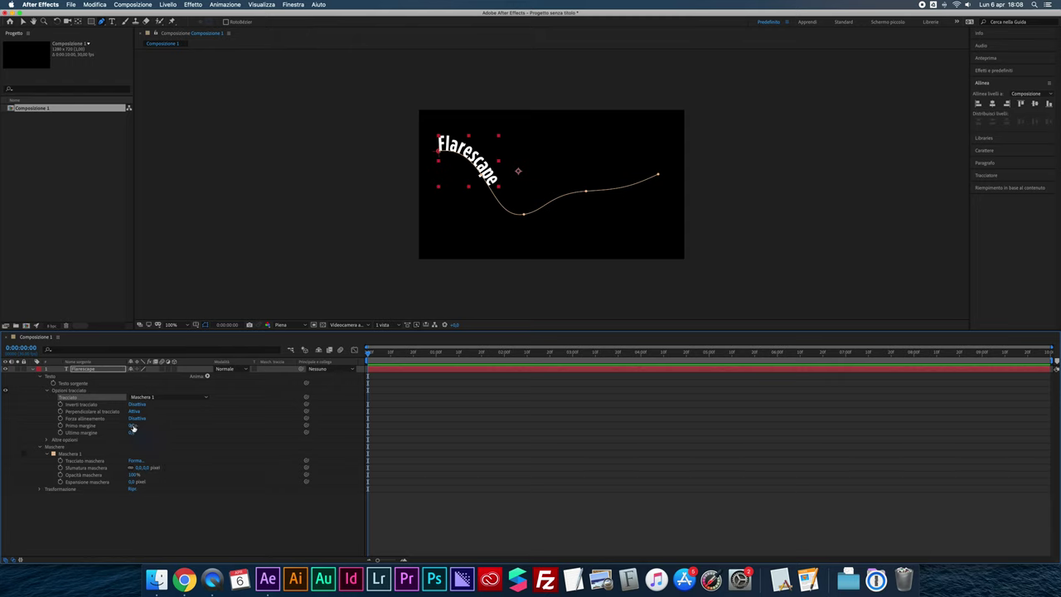
- Test Primo margine and Forza allineamento, leaving both at default, then turn Inverti tracciato on
mouse_move(133, 429)
mouse_down()
mouse_move(412, 414)
mouse_move(161, 424)
mouse_up()
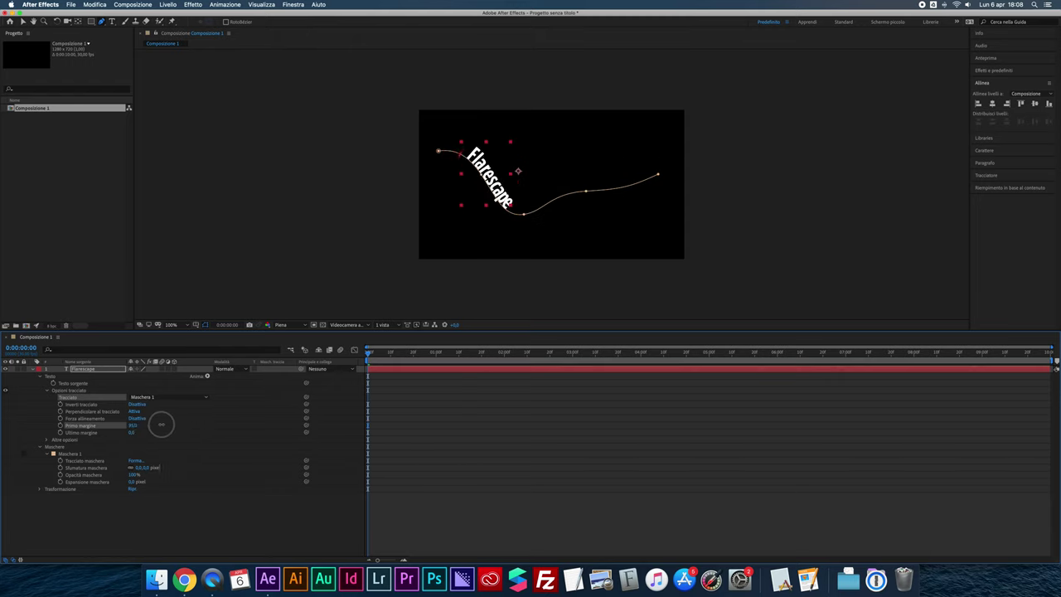
drag(161, 424, 131, 434)
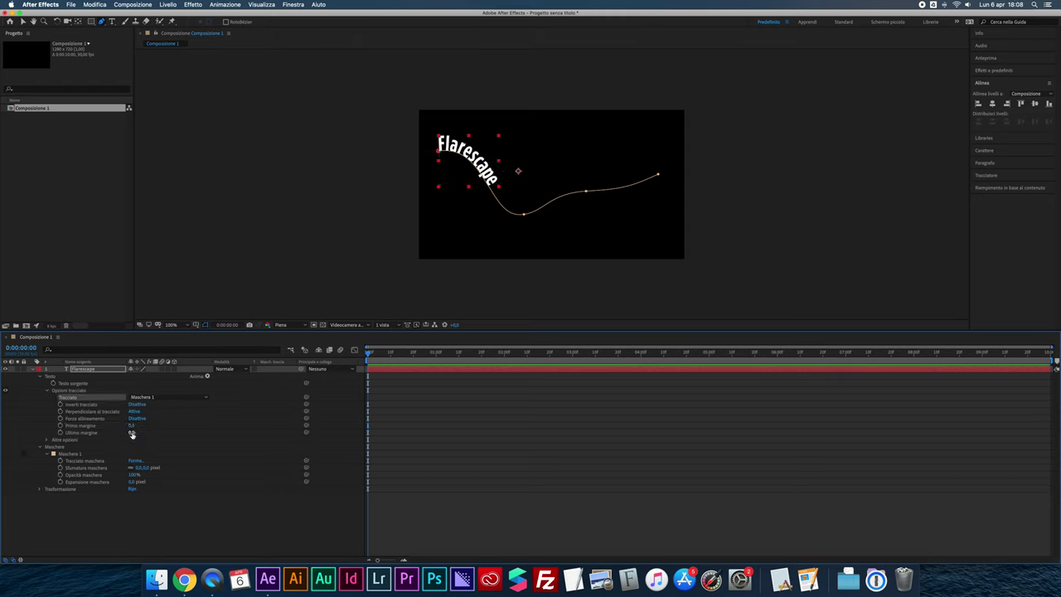
click(135, 419)
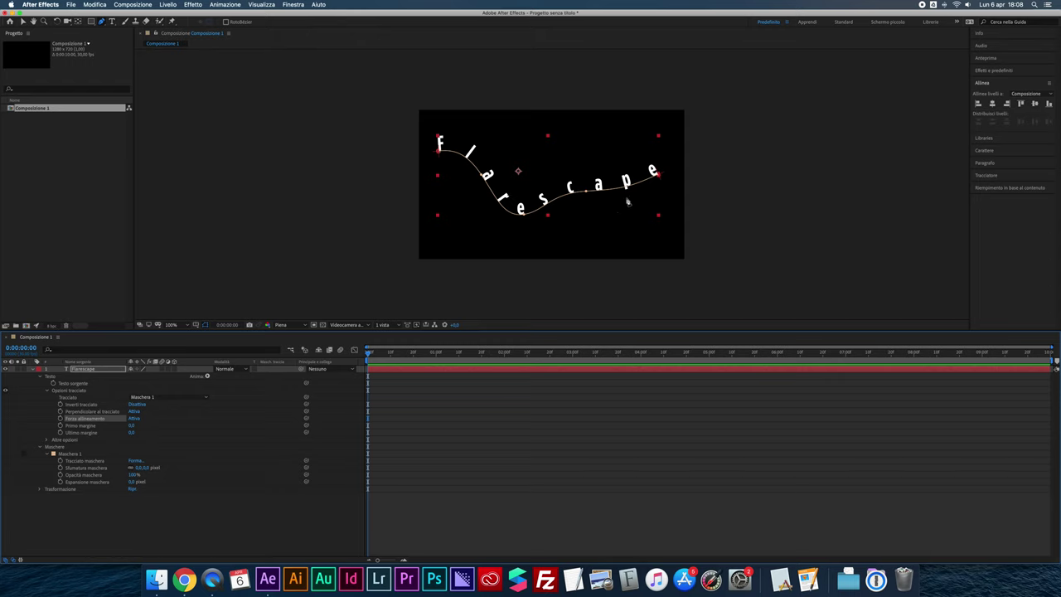
click(135, 418)
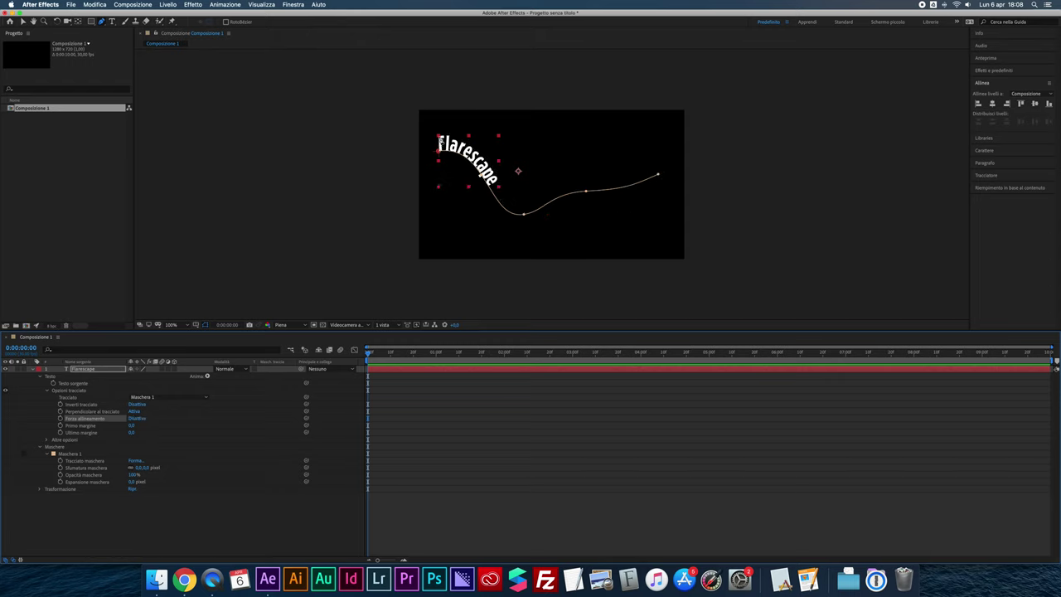
click(134, 403)
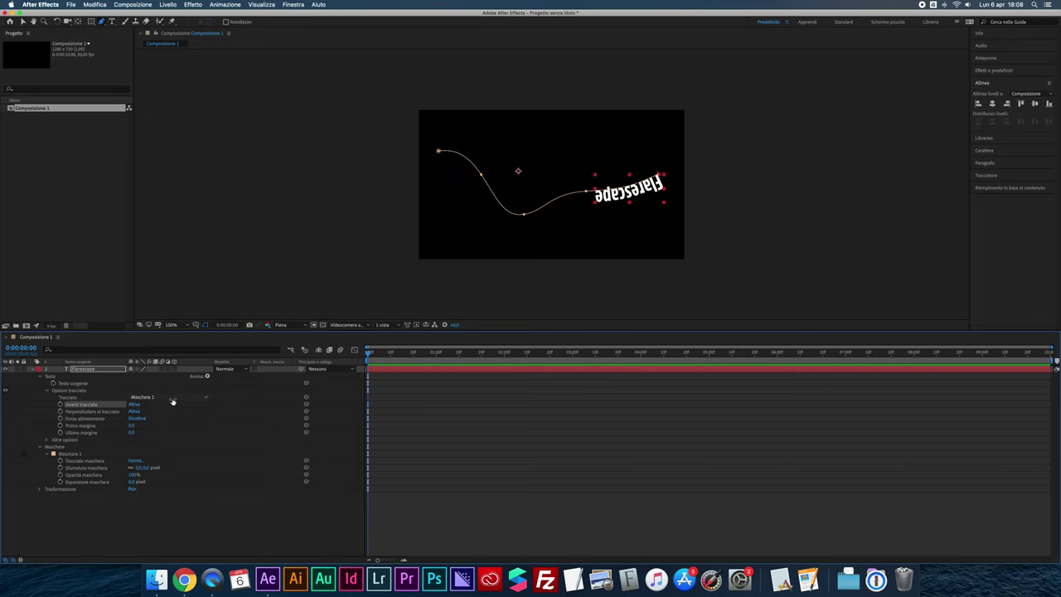
- Turn Inverti tracciato back off, checking the text at 200% zoom
key(period)
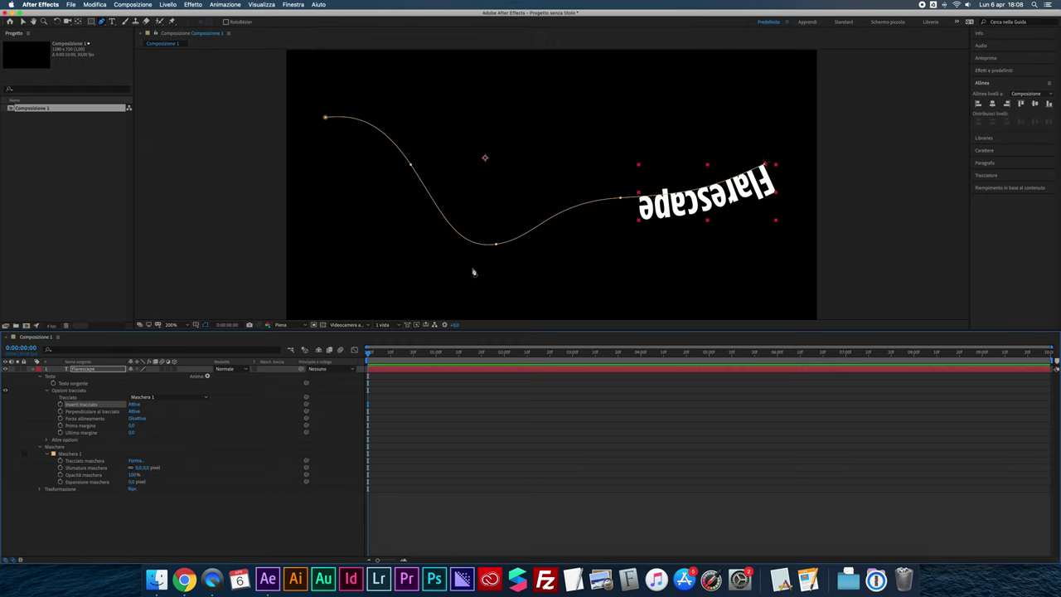
click(136, 404)
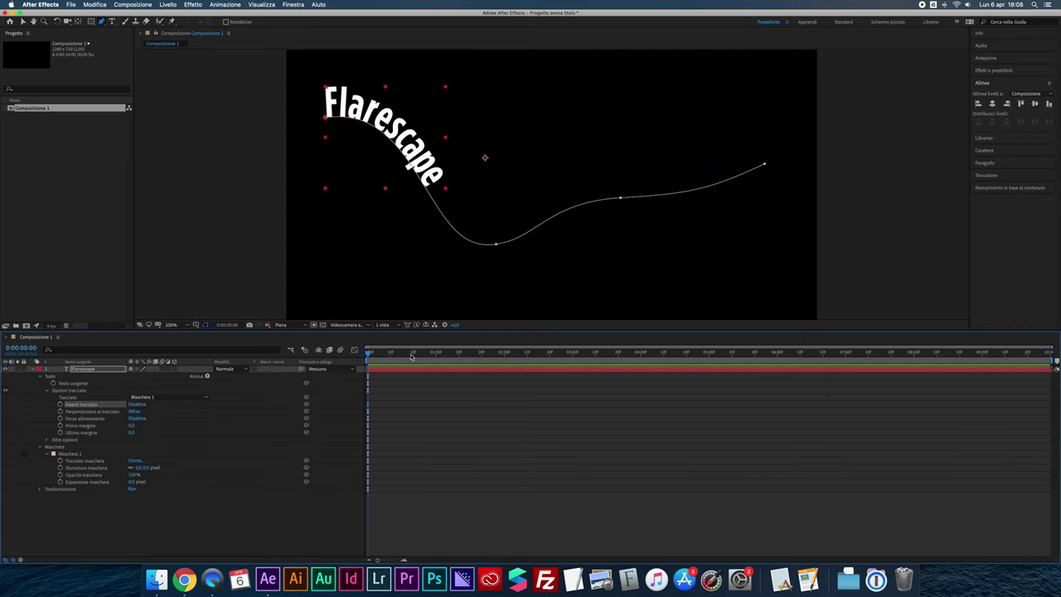
key(slash)
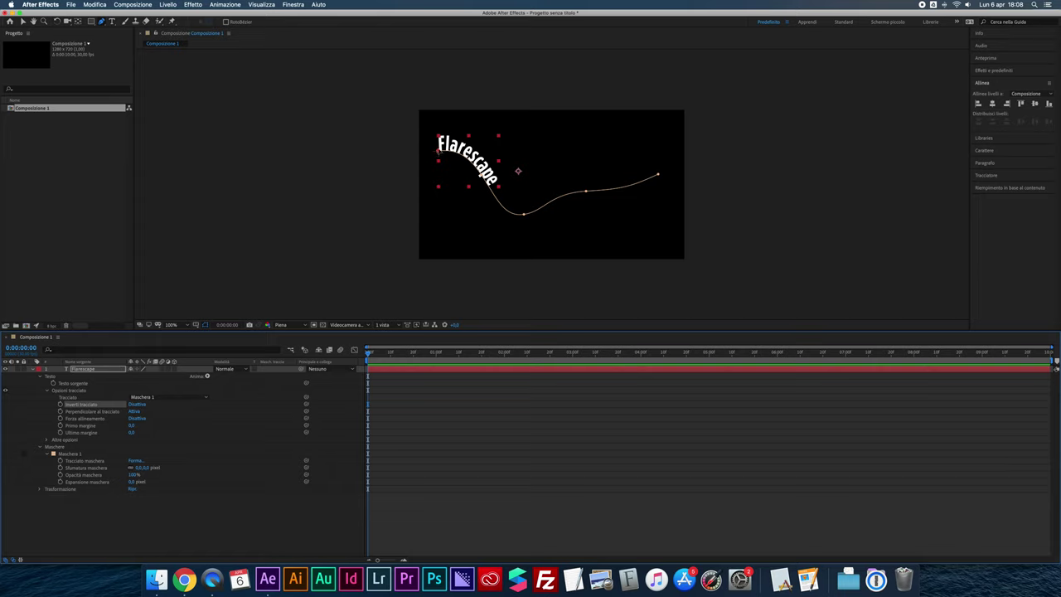
- Centre Flarescape via the Paragraph panel and shift it with Primo margine into the path's dip
click(995, 151)
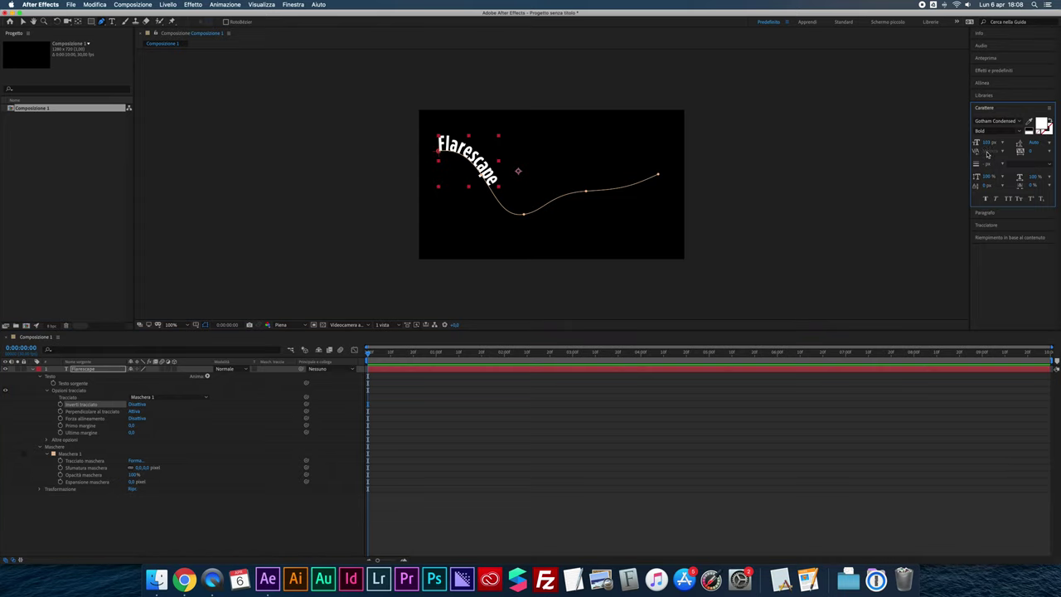
click(989, 214)
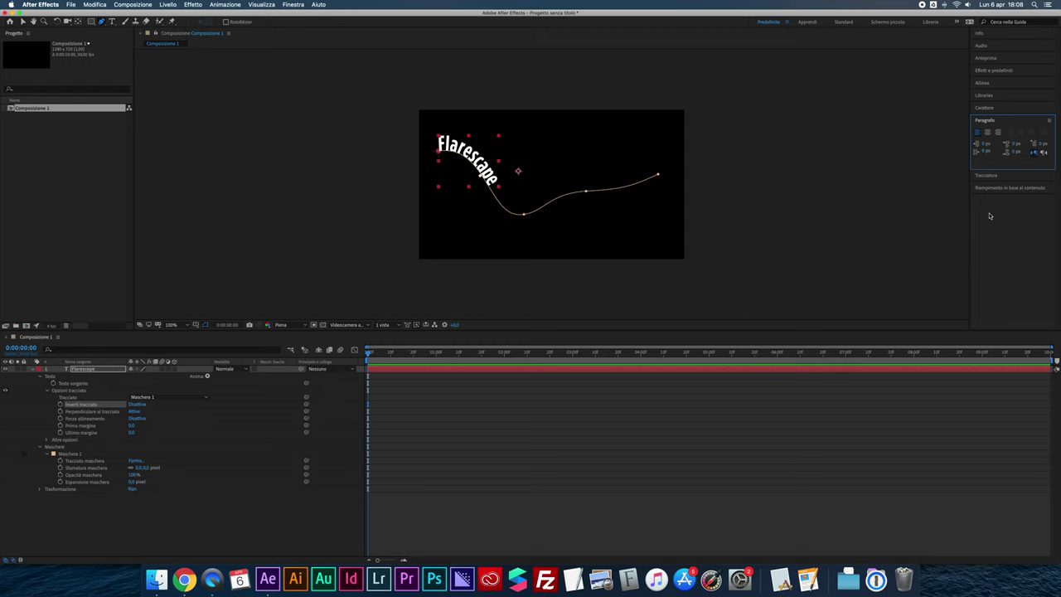
click(987, 132)
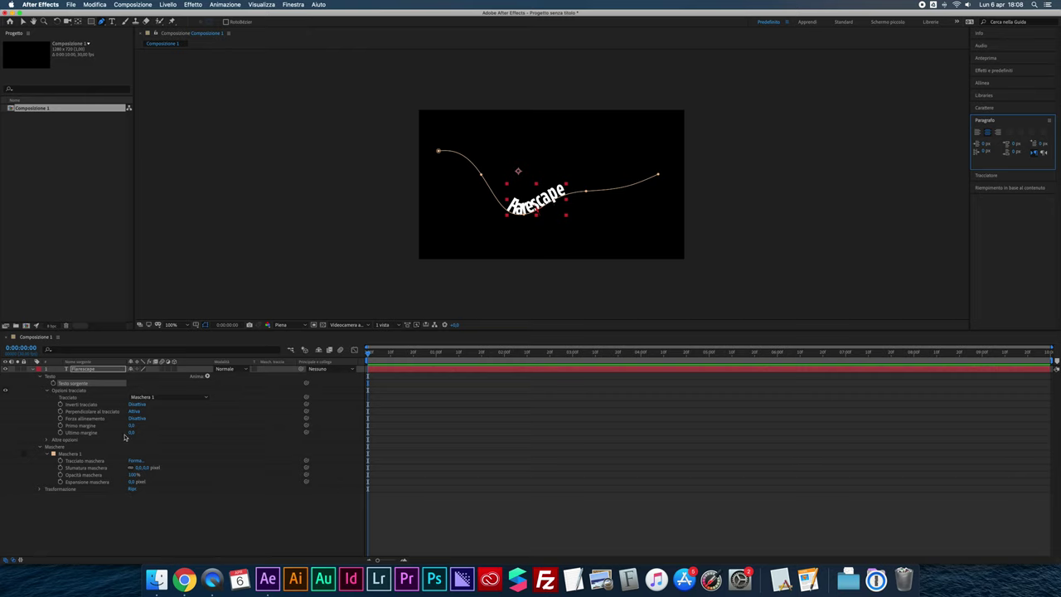
mouse_move(131, 425)
mouse_down()
mouse_move(192, 422)
mouse_move(85, 431)
mouse_up()
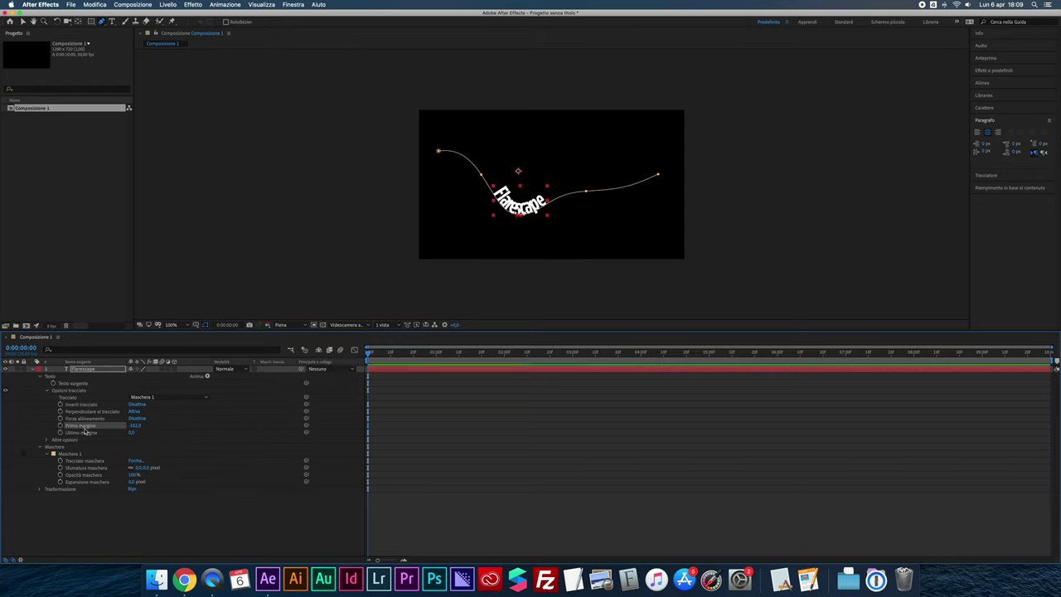
- Undo the margin change, turn Forza allineamento on, and set a Primo margine keyframe at 0
key(super+z)
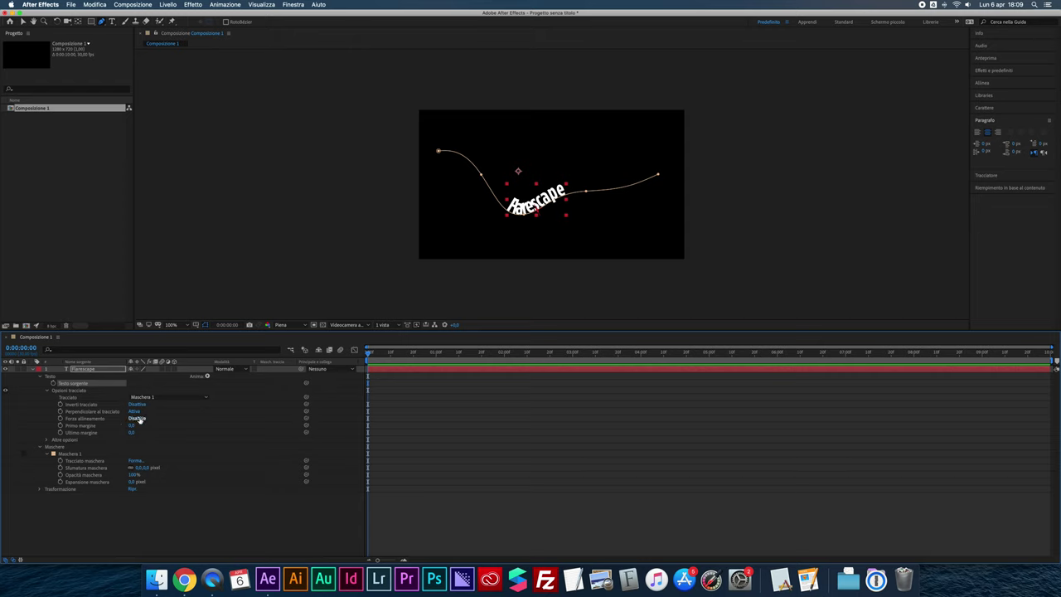
click(136, 419)
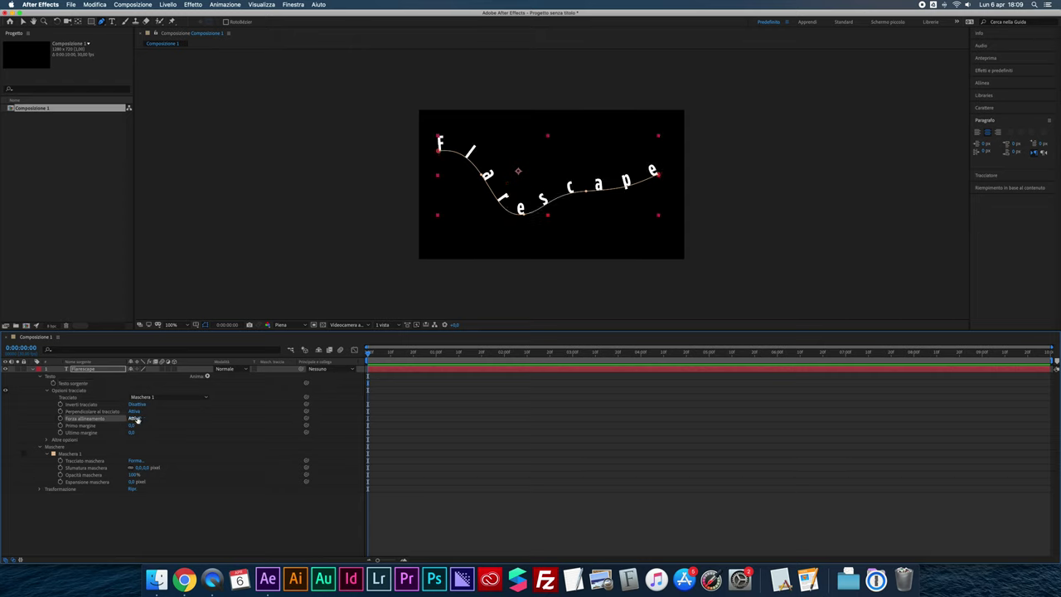
drag(134, 423, 339, 417)
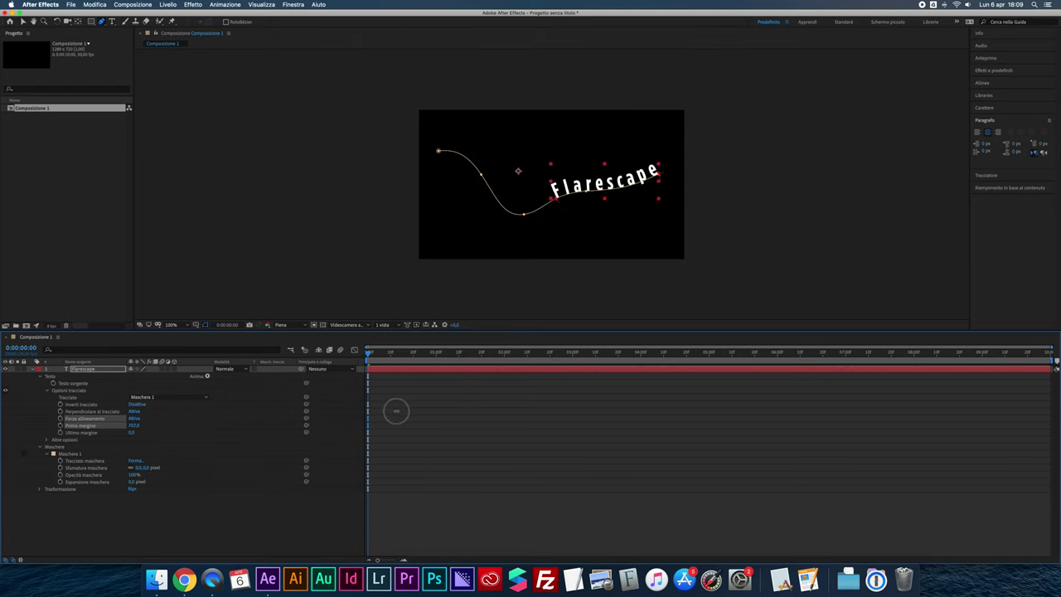
drag(339, 417, 108, 398)
click(59, 425)
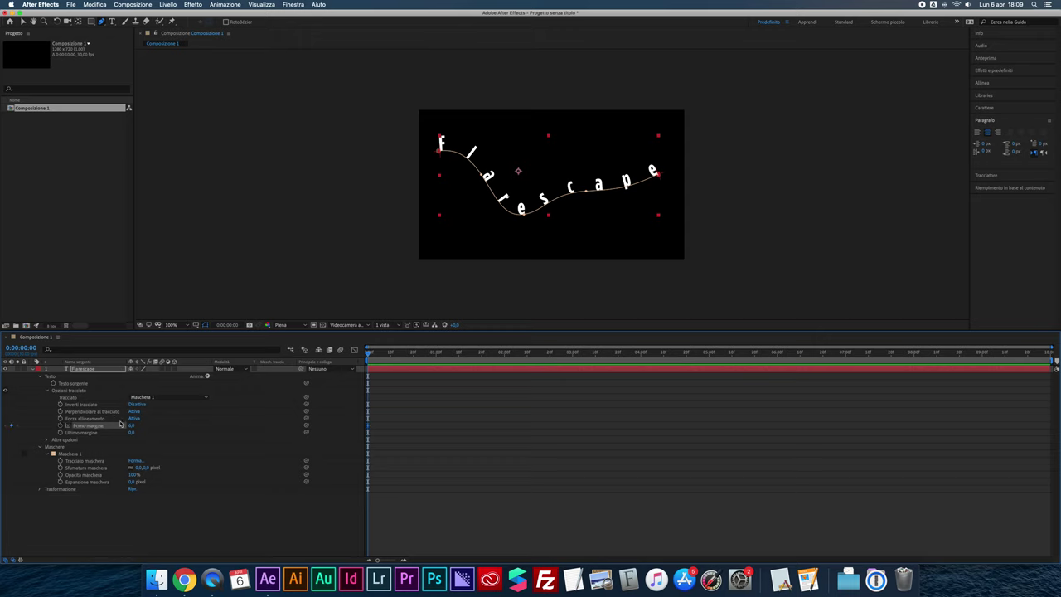
- Keyframe Primo margine at about 860 later in time, then preview from the start
key(space)
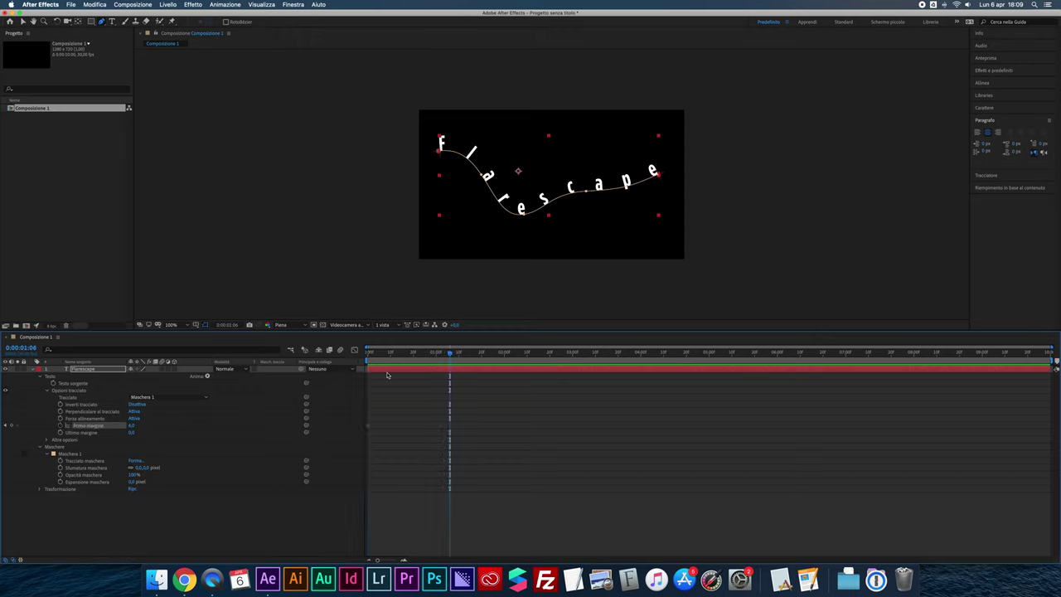
drag(124, 427, 369, 435)
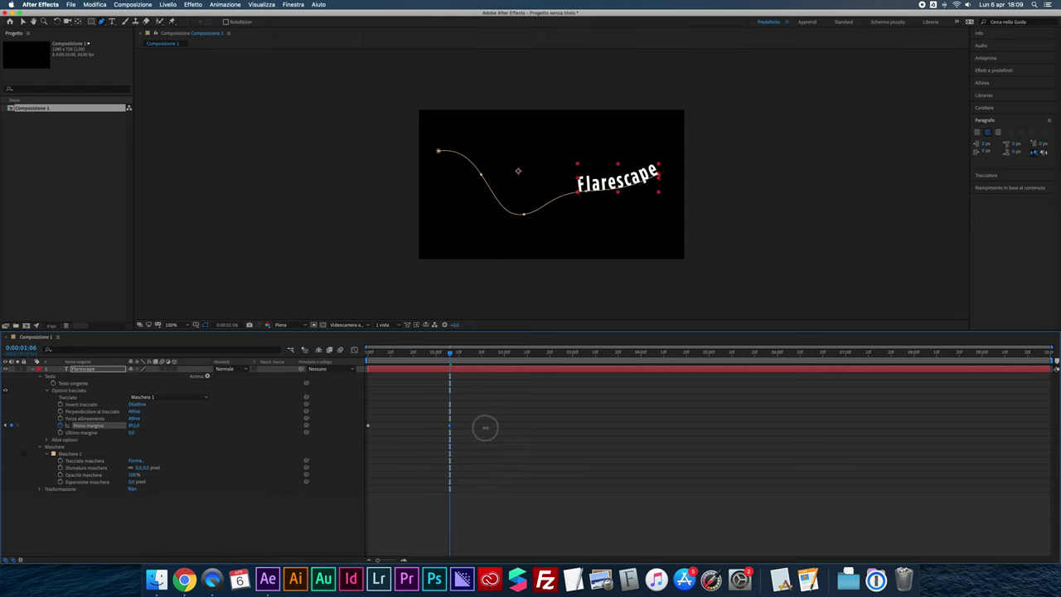
drag(369, 436, 495, 428)
key(Home)
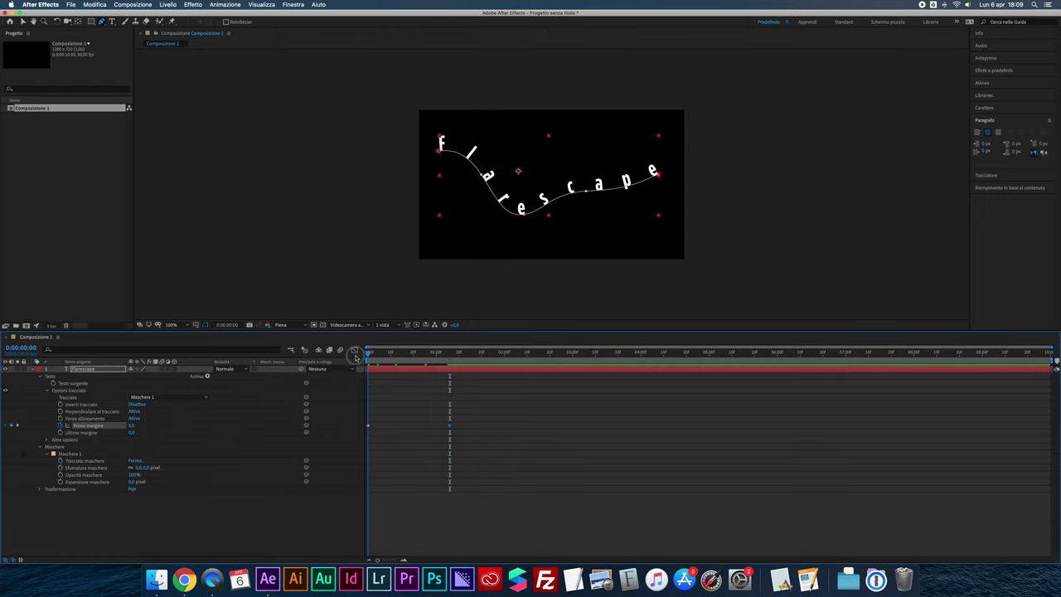
key(space)
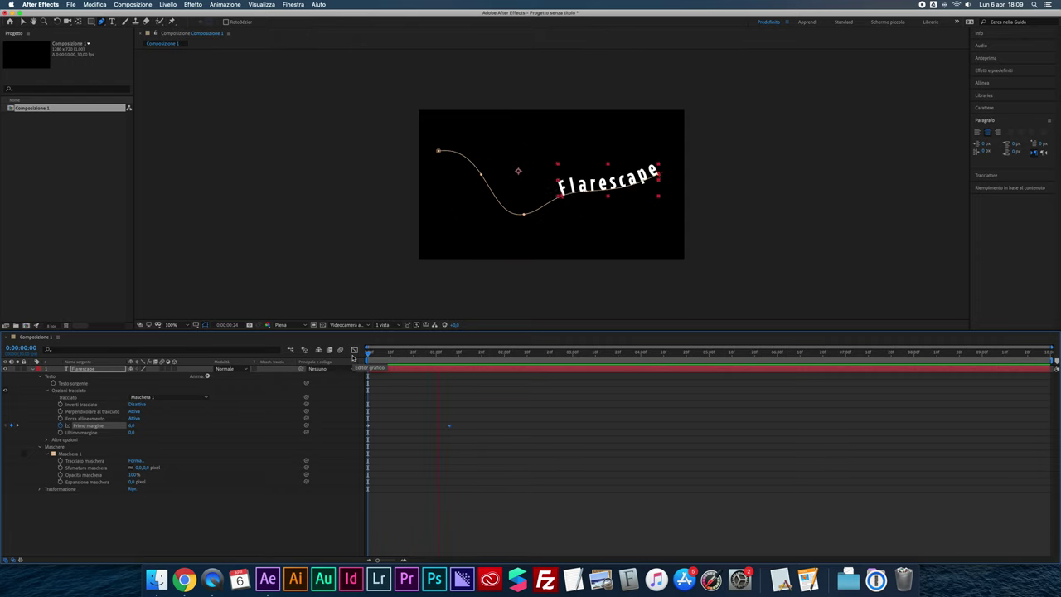
- Undo the margin keyframes and forced alignment, then set Primo margine to about -889
key(space)
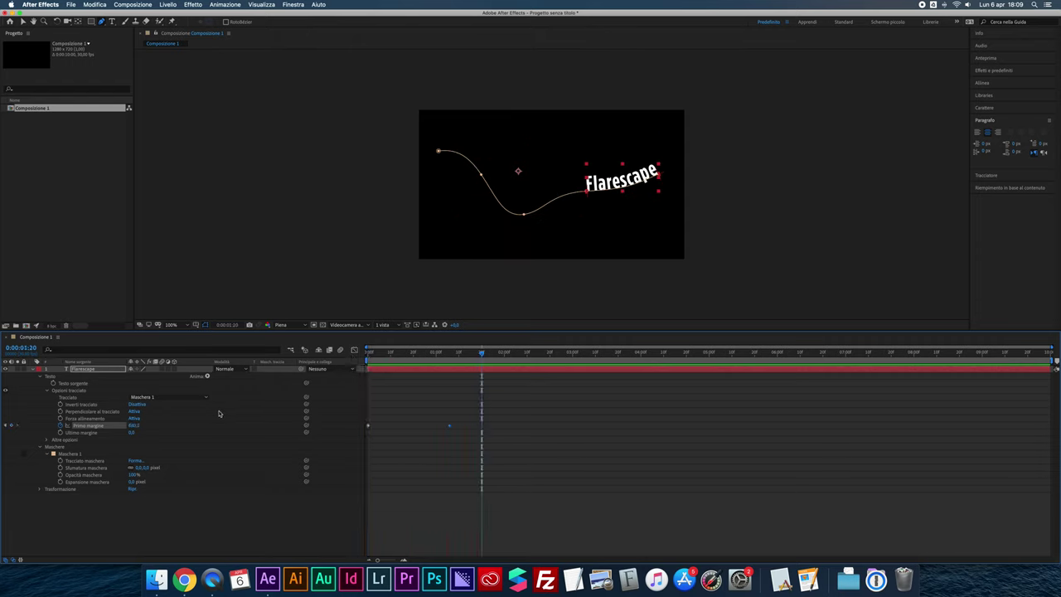
key(ctrl+z)
key(ctrl+z)
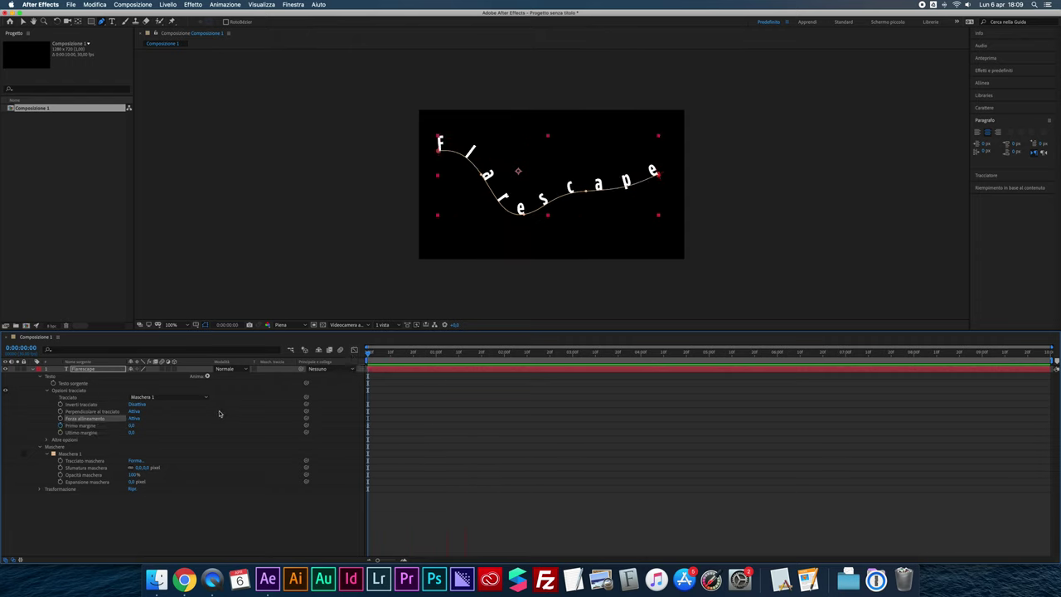
key(ctrl+z)
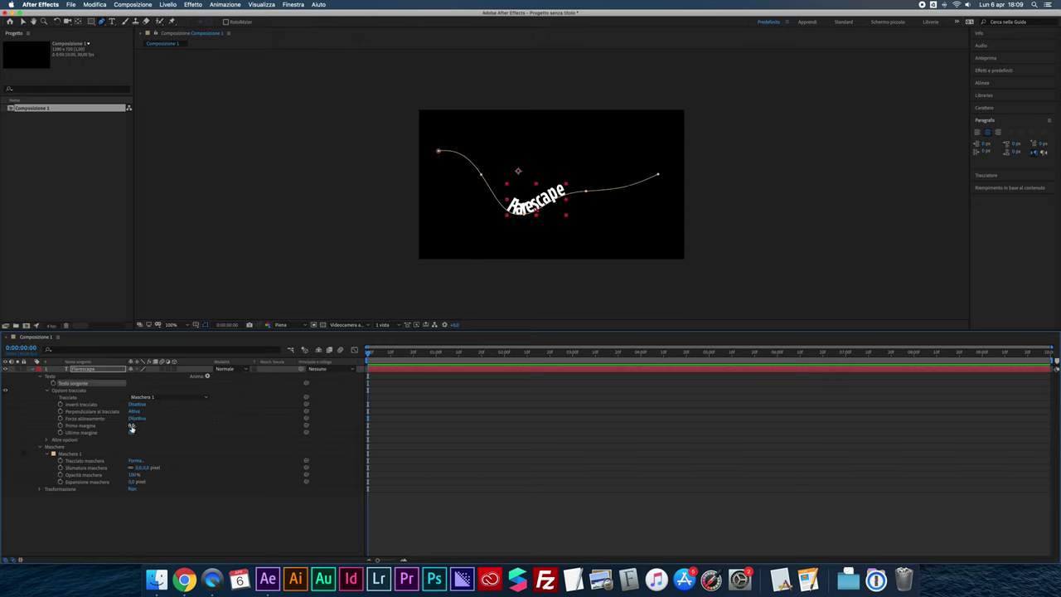
drag(132, 426, 4, 388)
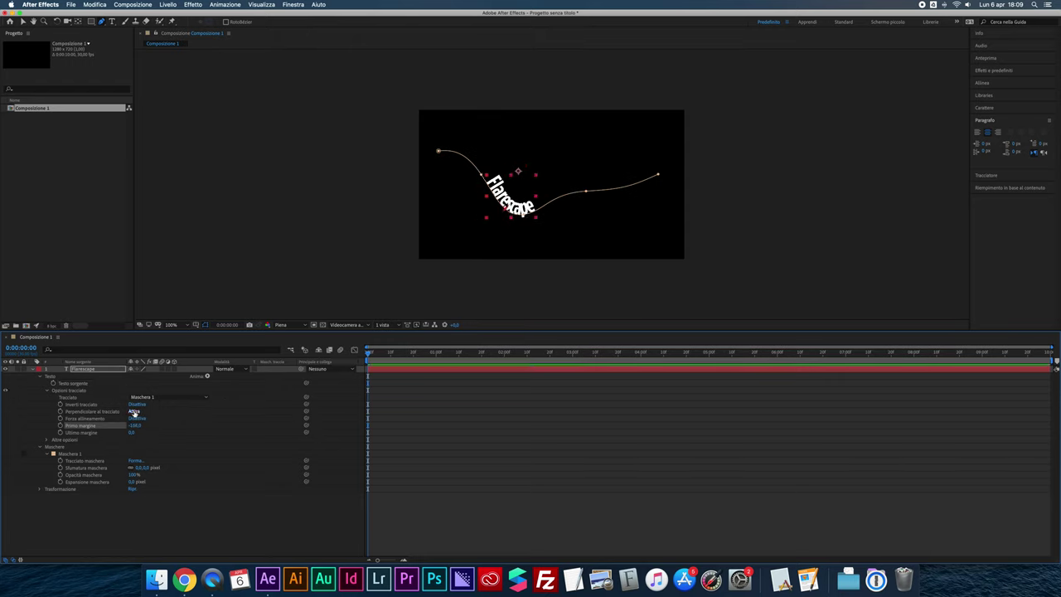
drag(133, 426, 8, 420)
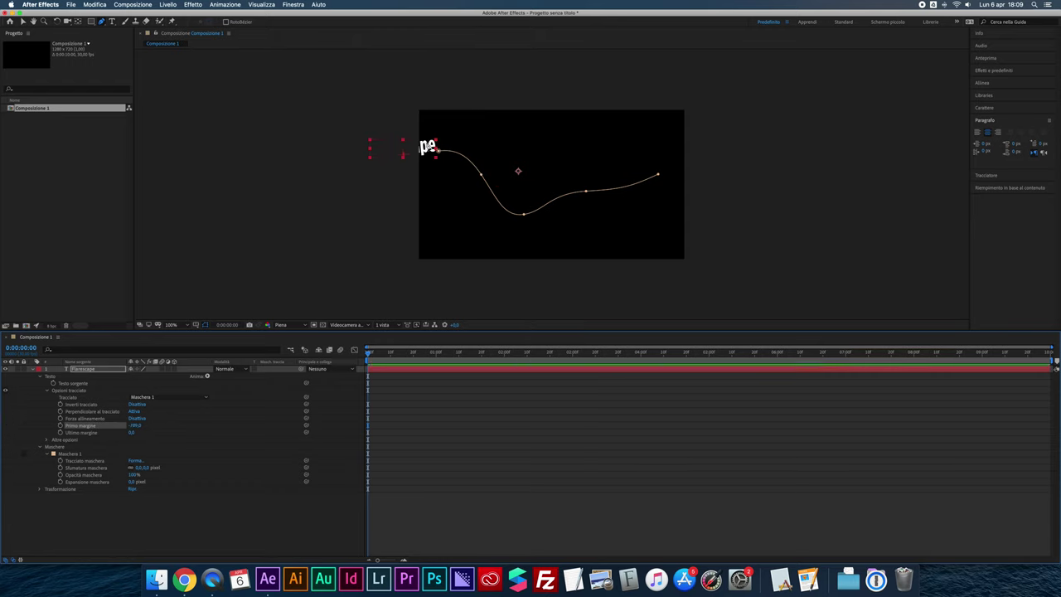
drag(134, 425, 82, 428)
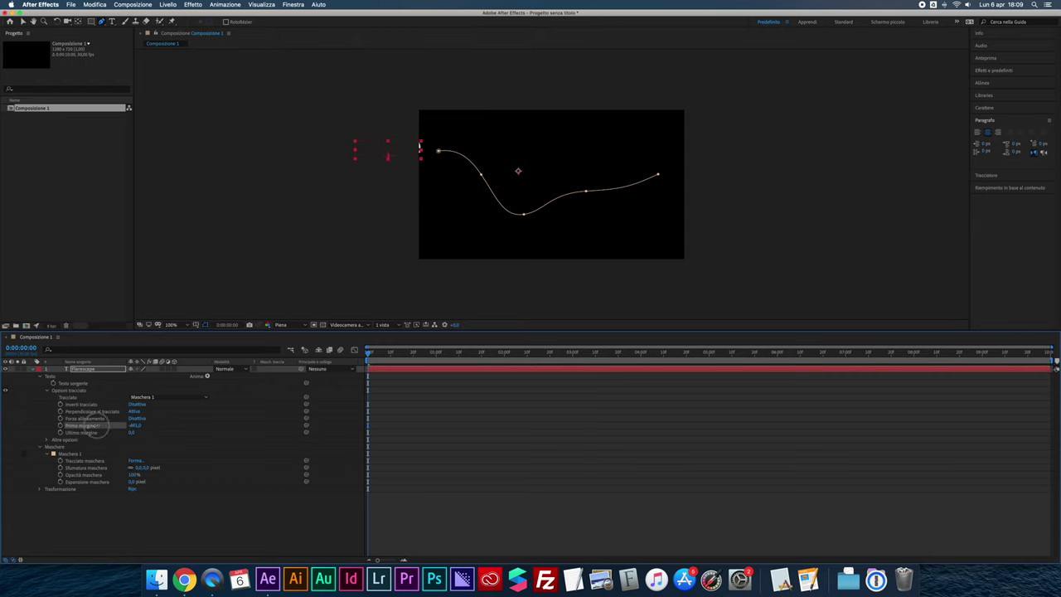
- Keyframe the -889 margin, then at 1 second slide Flarescape near the path's right end and preview
click(61, 425)
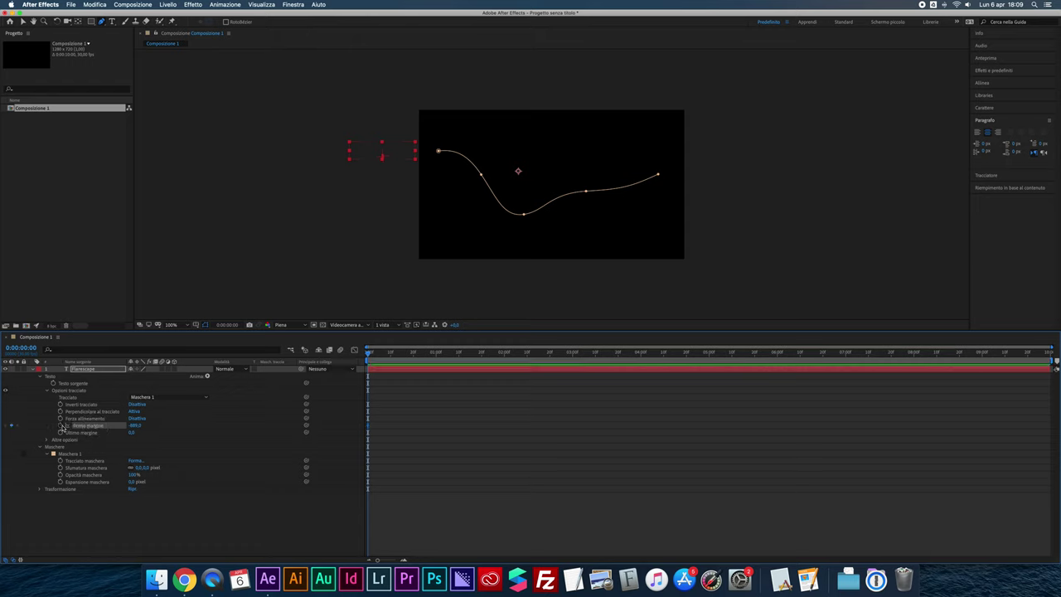
drag(370, 354, 436, 354)
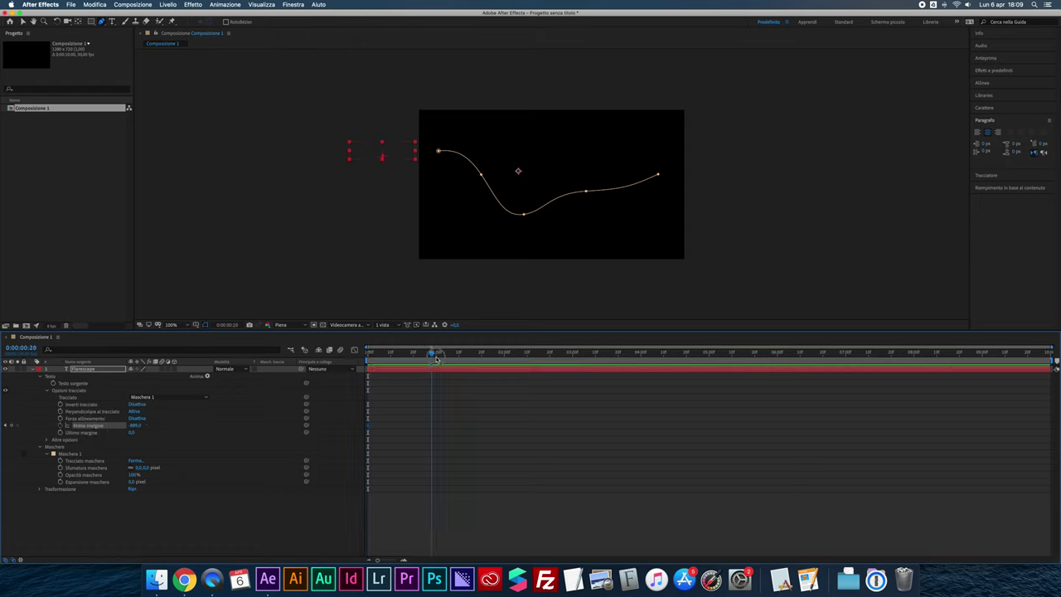
drag(135, 426, 558, 423)
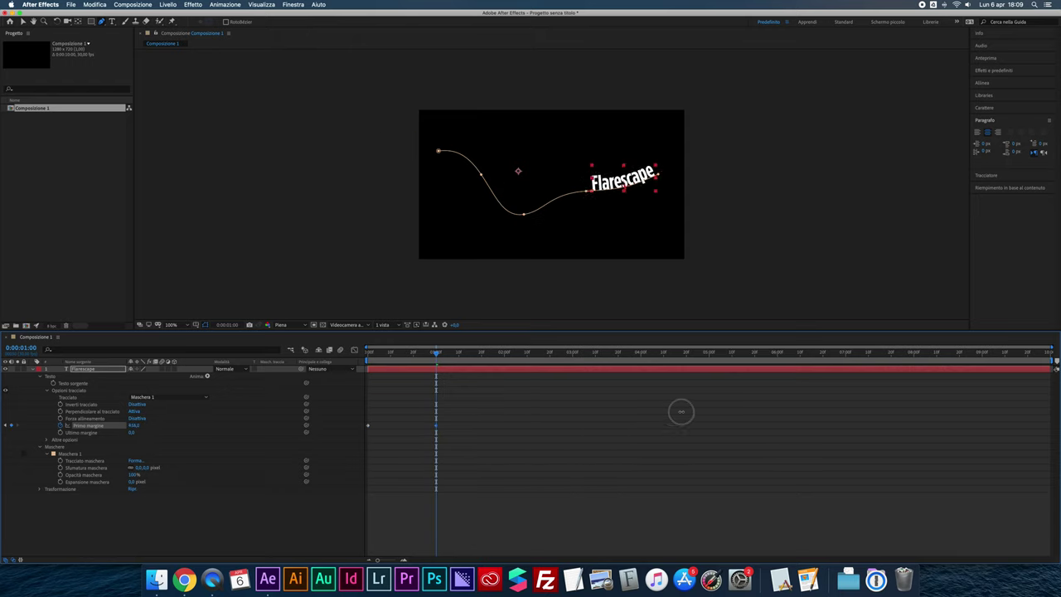
drag(423, 355, 347, 365)
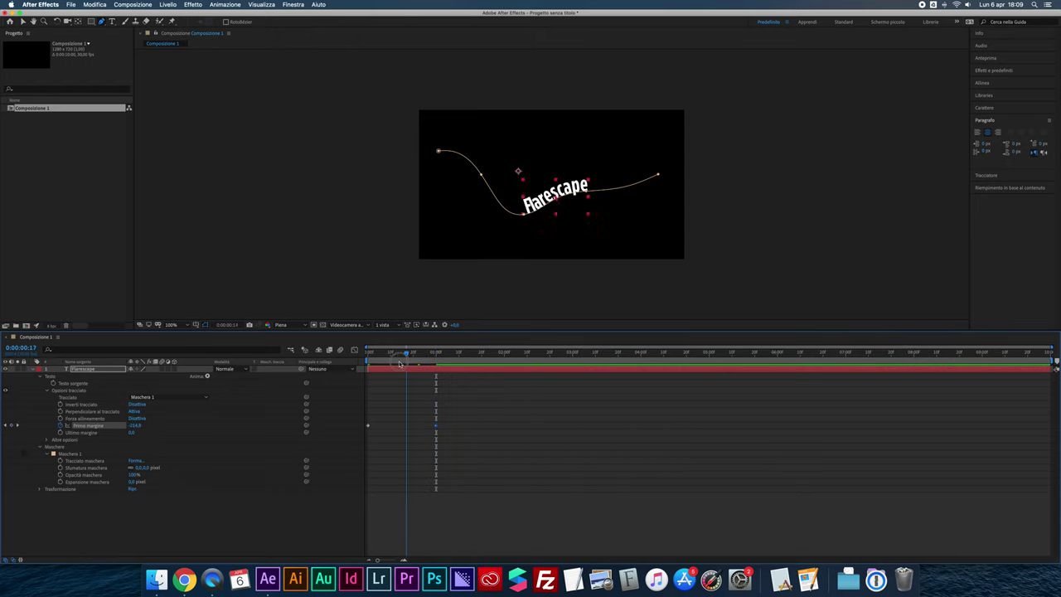
key(space)
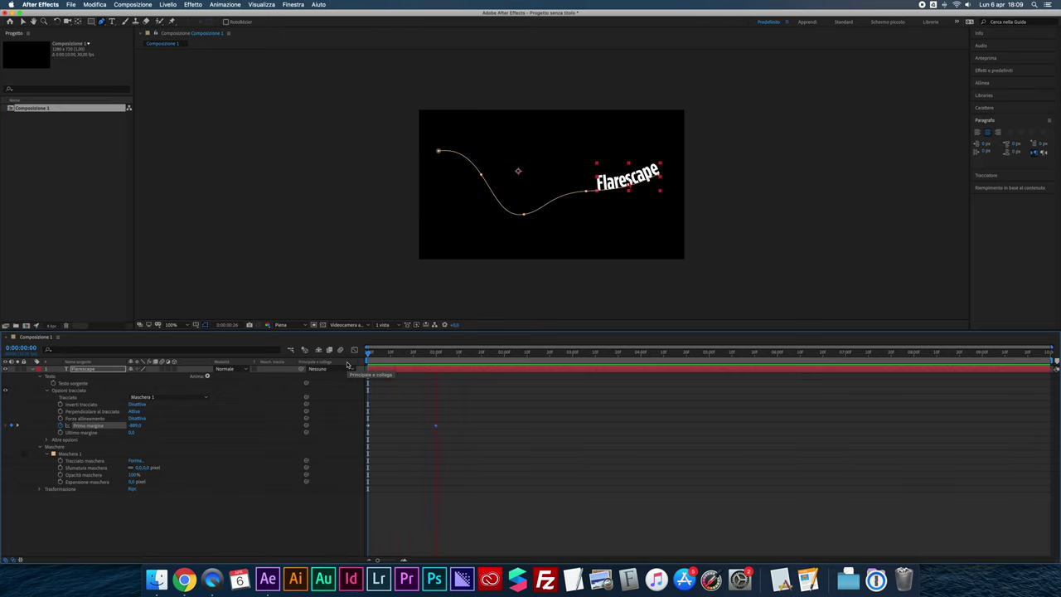
key(space)
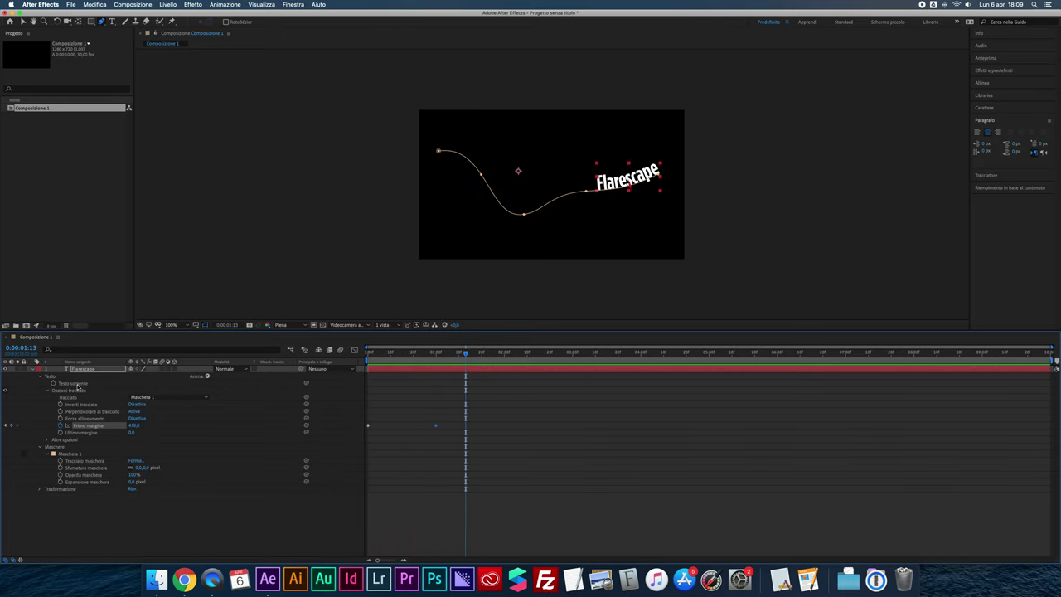
- Delete the old Flarescape text layer and the stray shape layer
click(84, 372)
key(Delete)
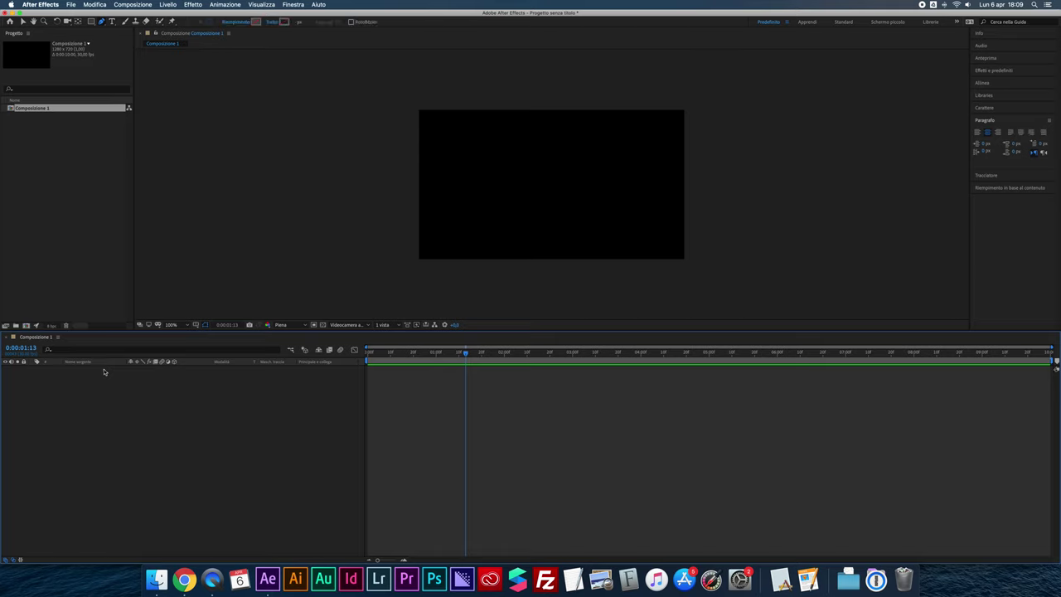
click(331, 218)
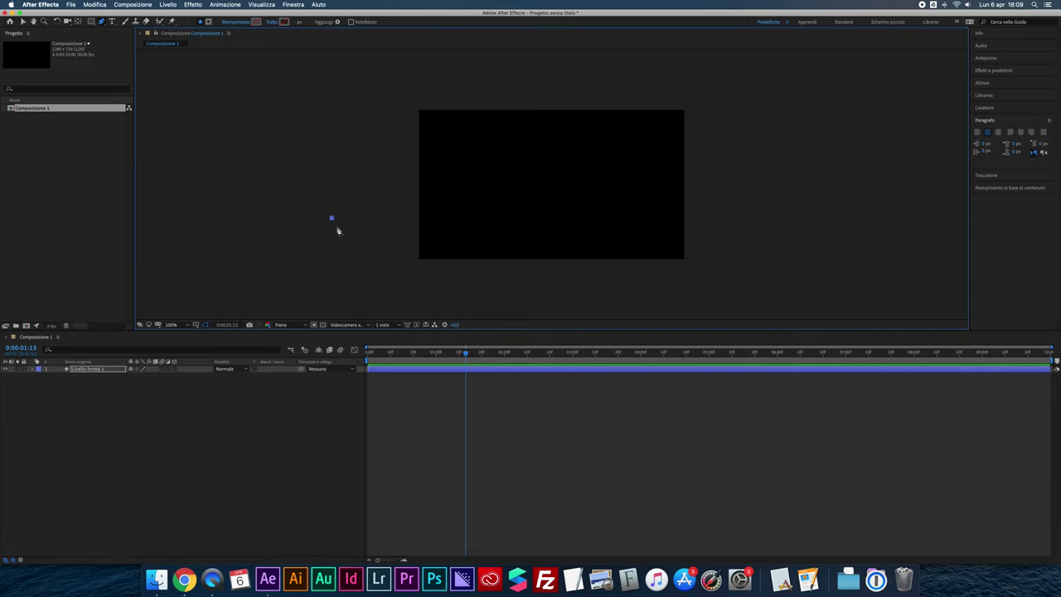
key(z)
click(90, 368)
key(Delete)
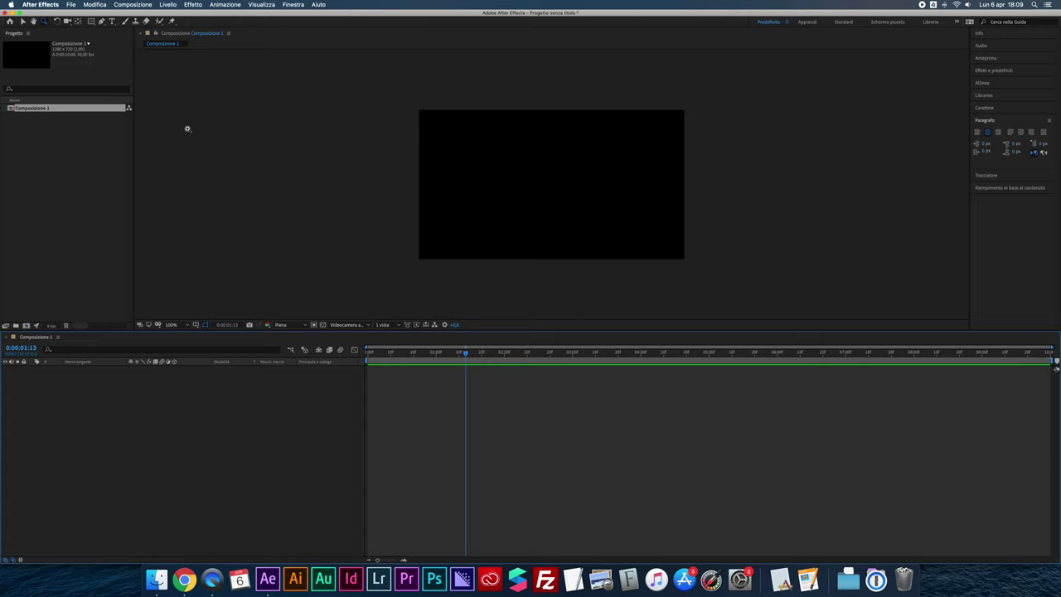
- Create a new straight text layer reading 'Flarescape' in the composition
key(ctrl+t)
click(508, 179)
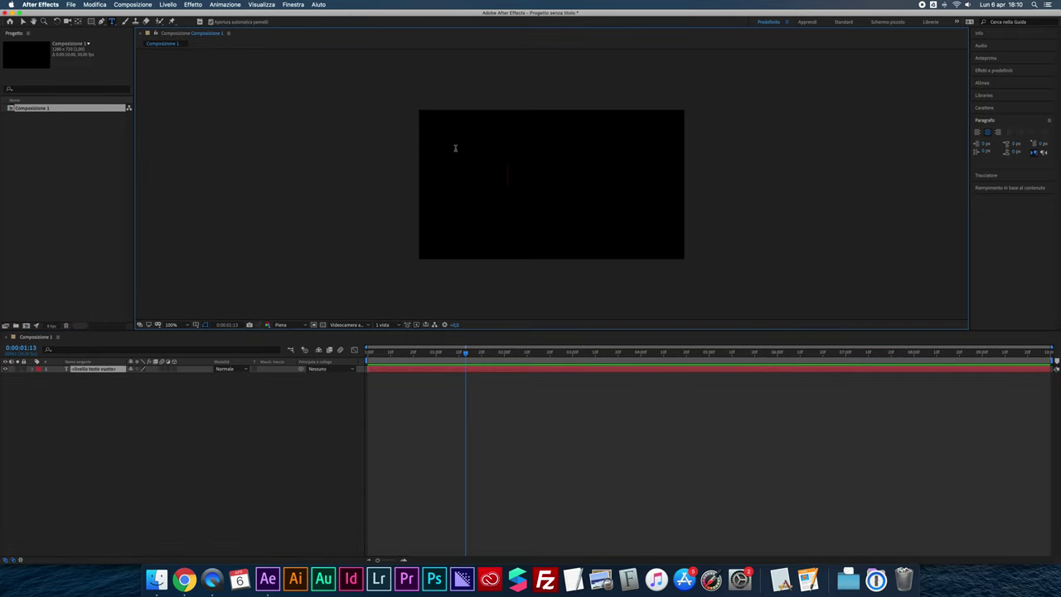
text(Flarescape)
click(22, 21)
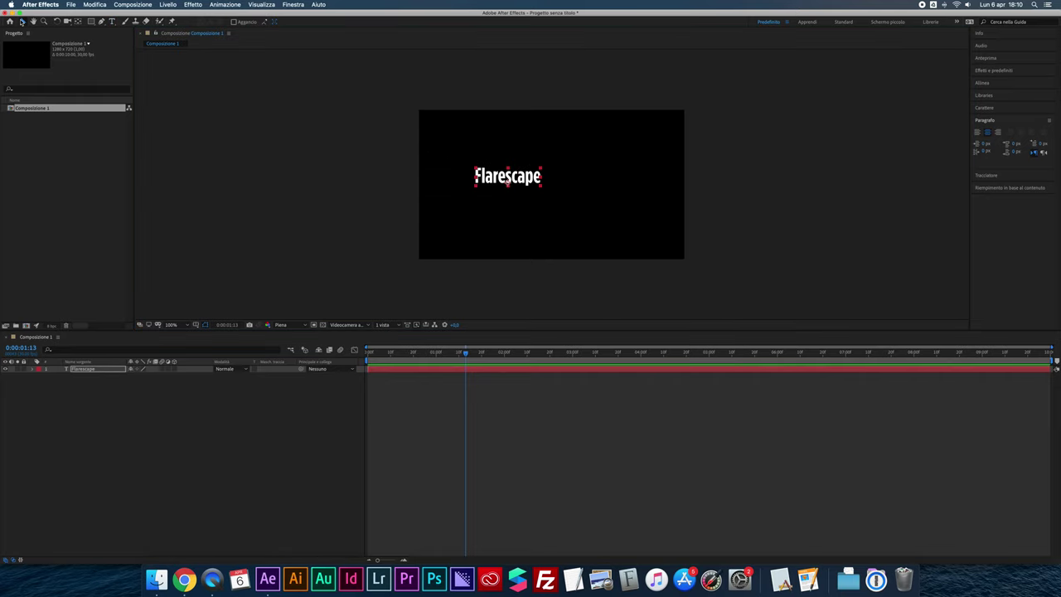
- Draw an elliptical mask, Maschera 1, on the Flarescape layer across the frame's lower middle
click(119, 369)
click(90, 21)
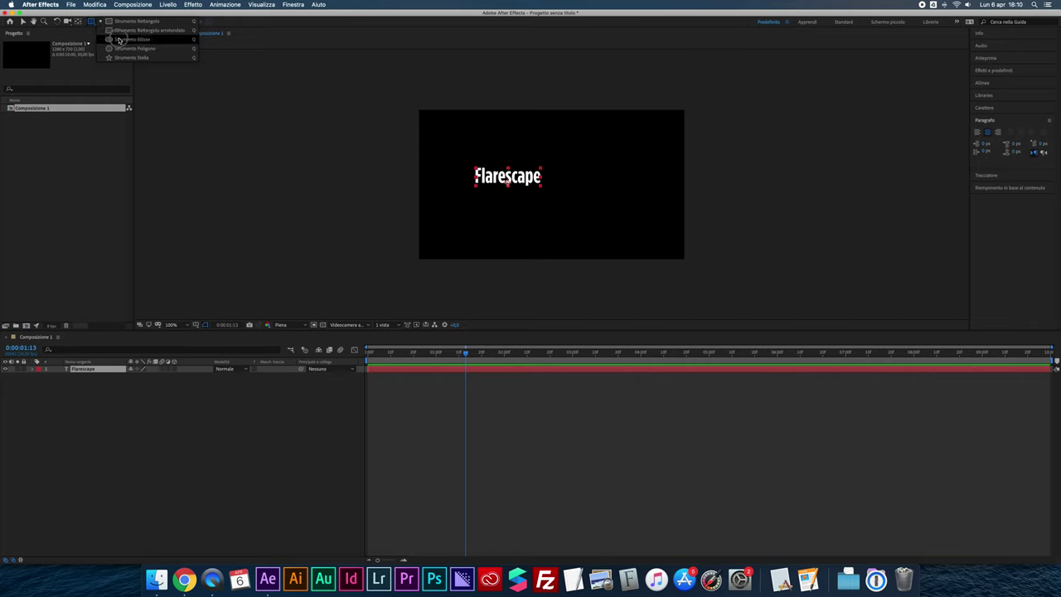
click(120, 40)
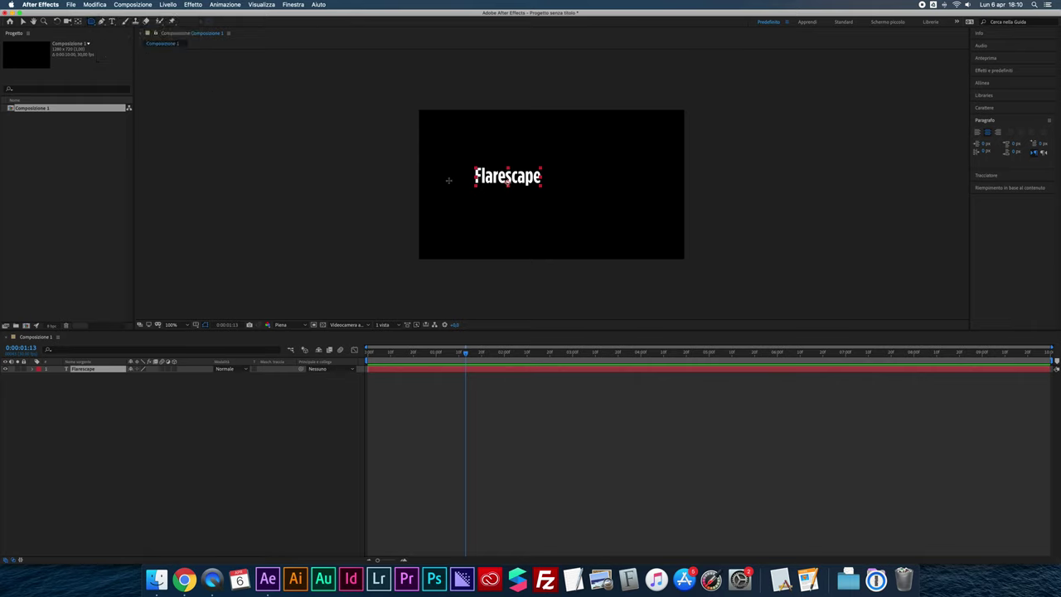
drag(449, 180, 656, 243)
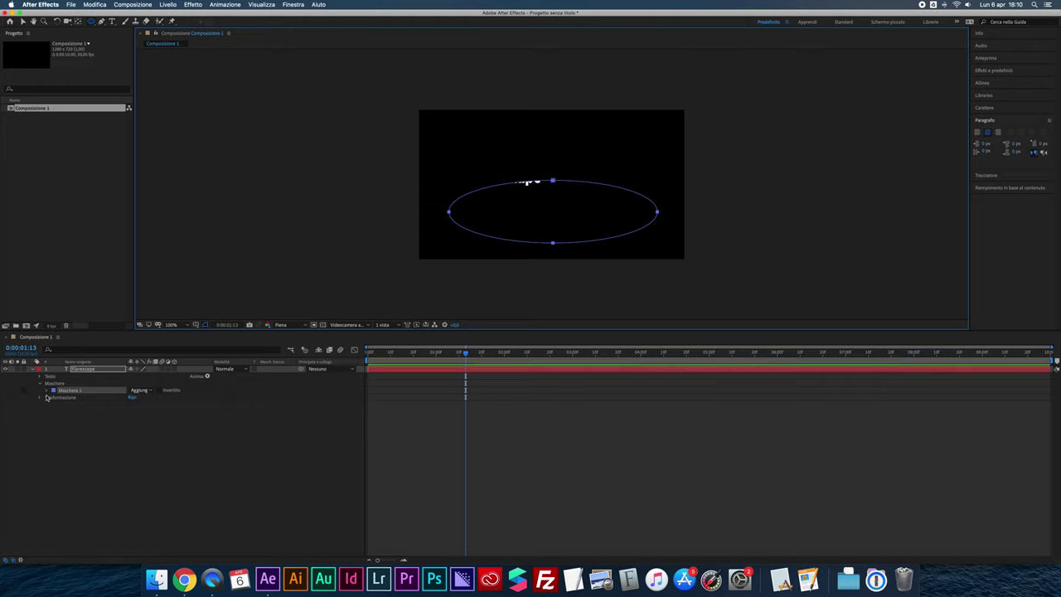
click(47, 391)
- Set Maschera 1's mode to None, use it as the text path, and force alignment on
click(139, 390)
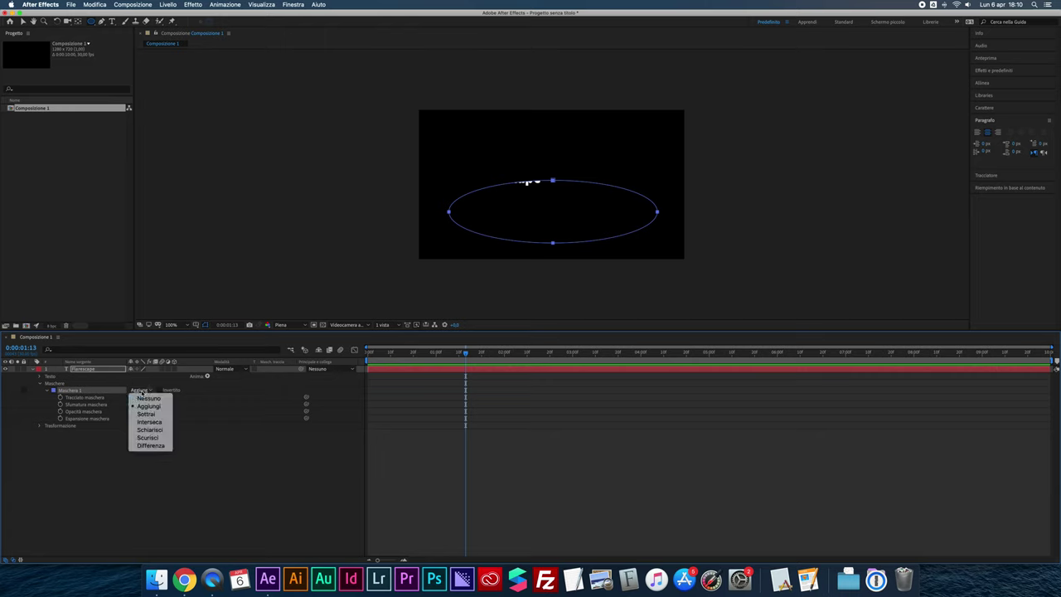
click(143, 395)
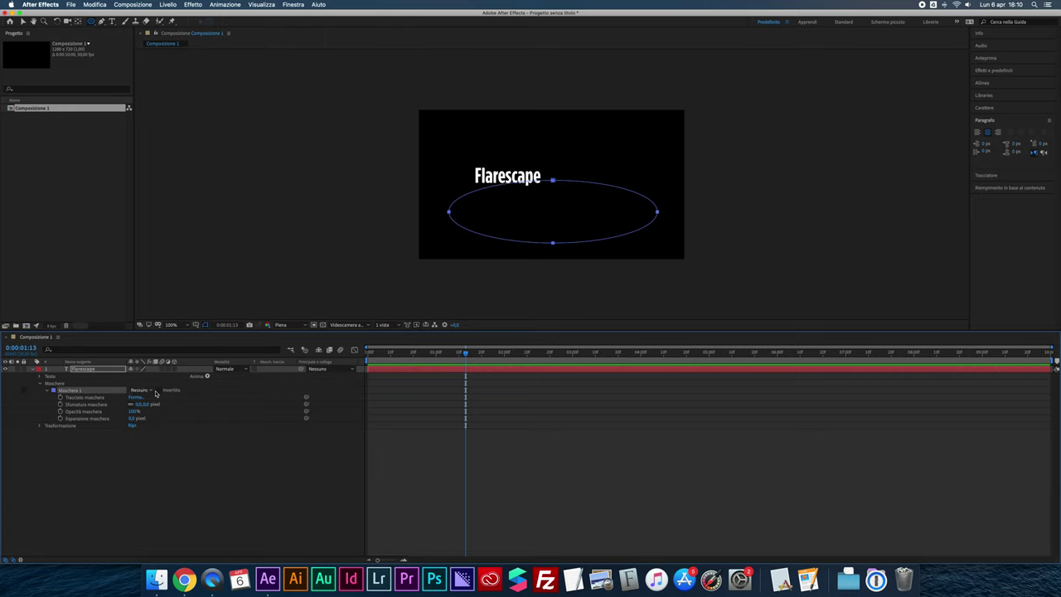
click(39, 377)
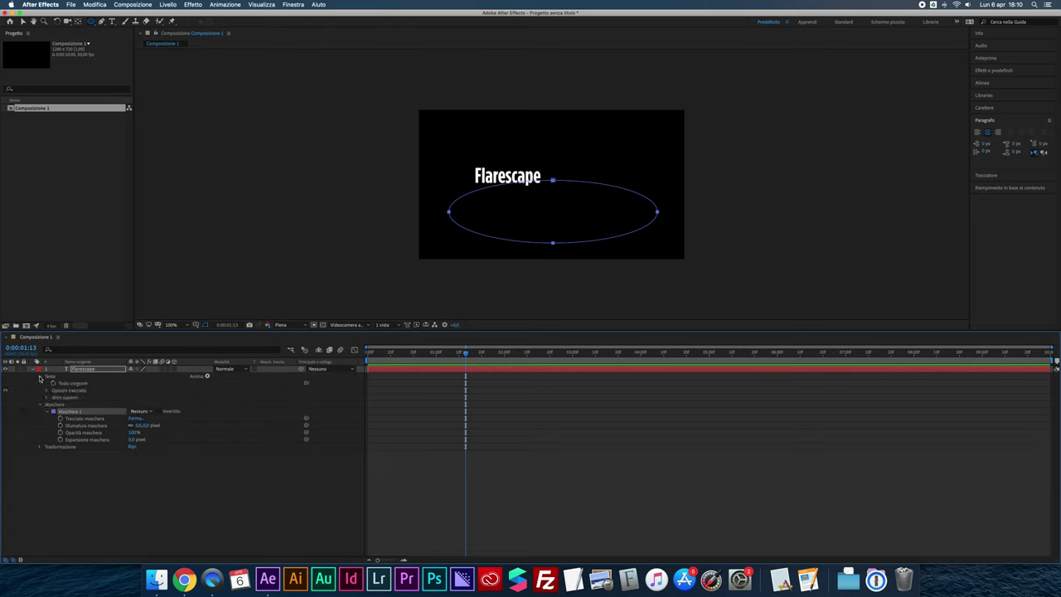
click(48, 391)
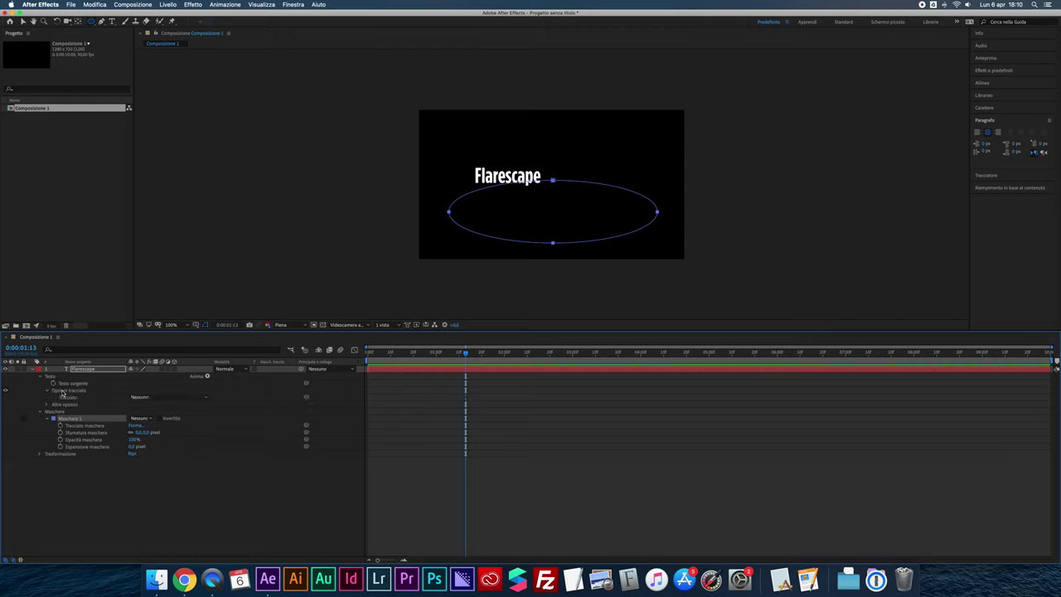
click(149, 397)
click(146, 417)
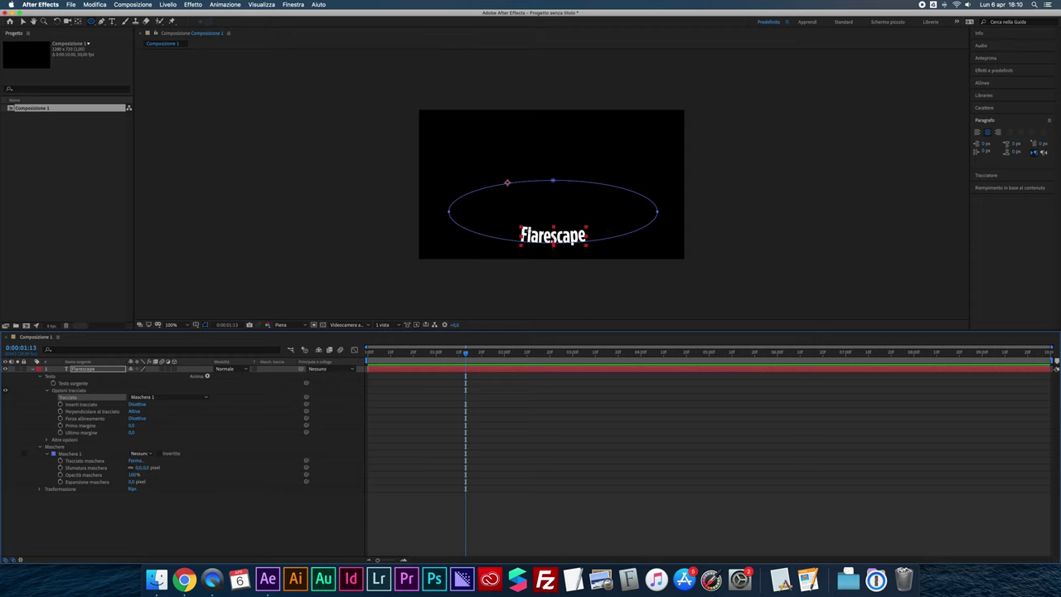
click(132, 419)
- Turn Force Alignment off and scrub First Margin to move Flarescape toward the ellipse's bottom
click(130, 419)
mouse_move(131, 426)
mouse_down()
mouse_move(328, 373)
mouse_move(815, 333)
mouse_up()
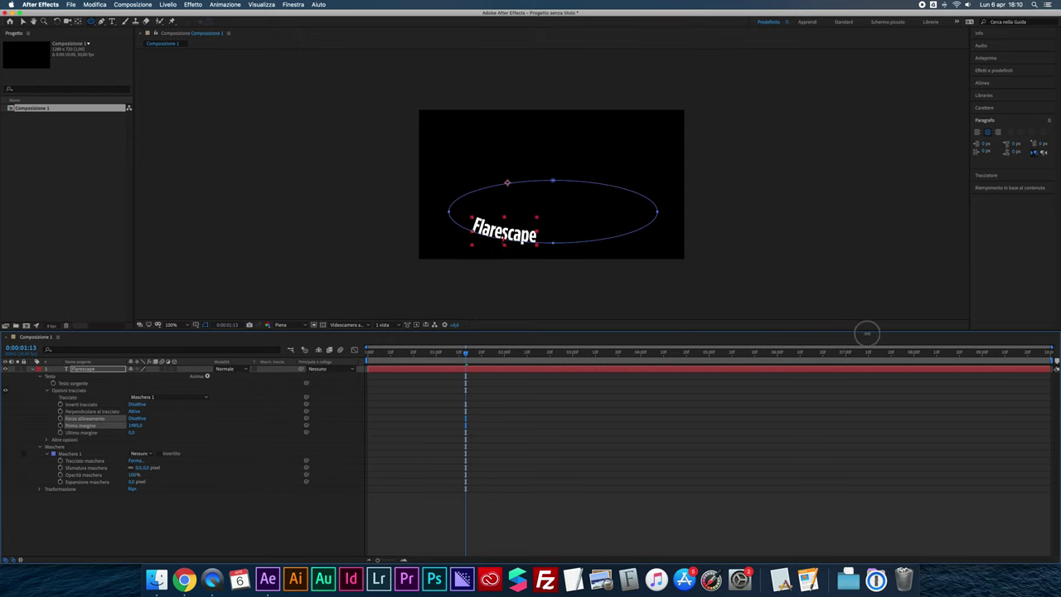
drag(816, 334, 868, 333)
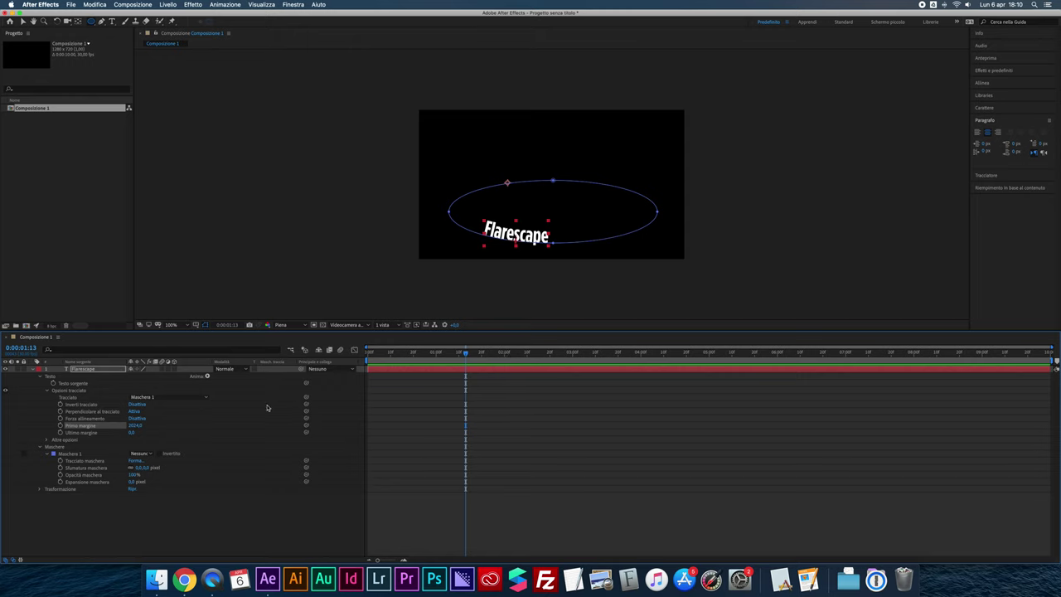
- Turn on Reverse Path, scrub First Margin again, and left-align the text
click(137, 404)
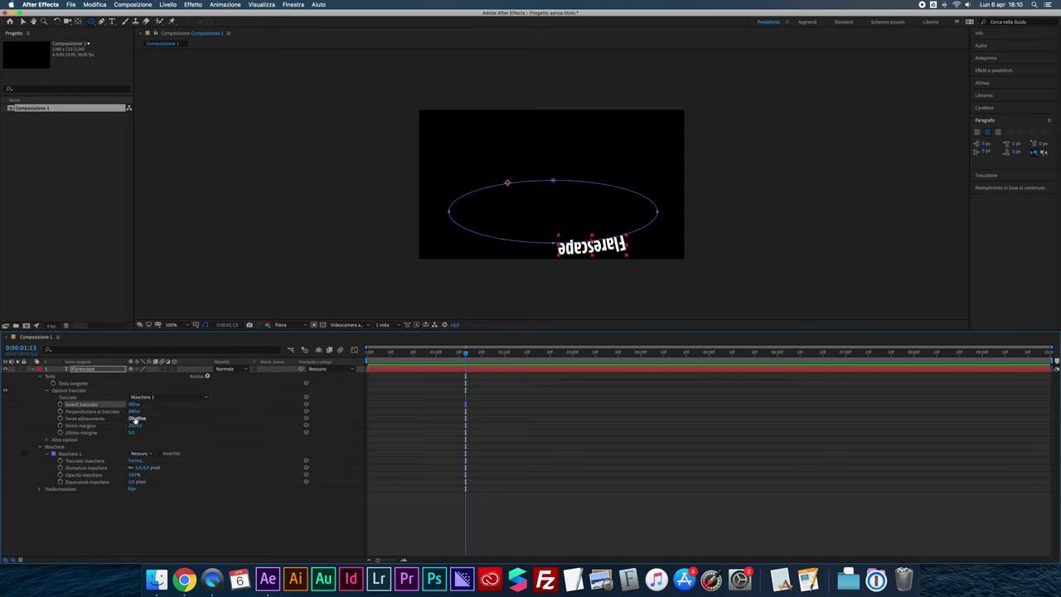
drag(135, 425, 626, 394)
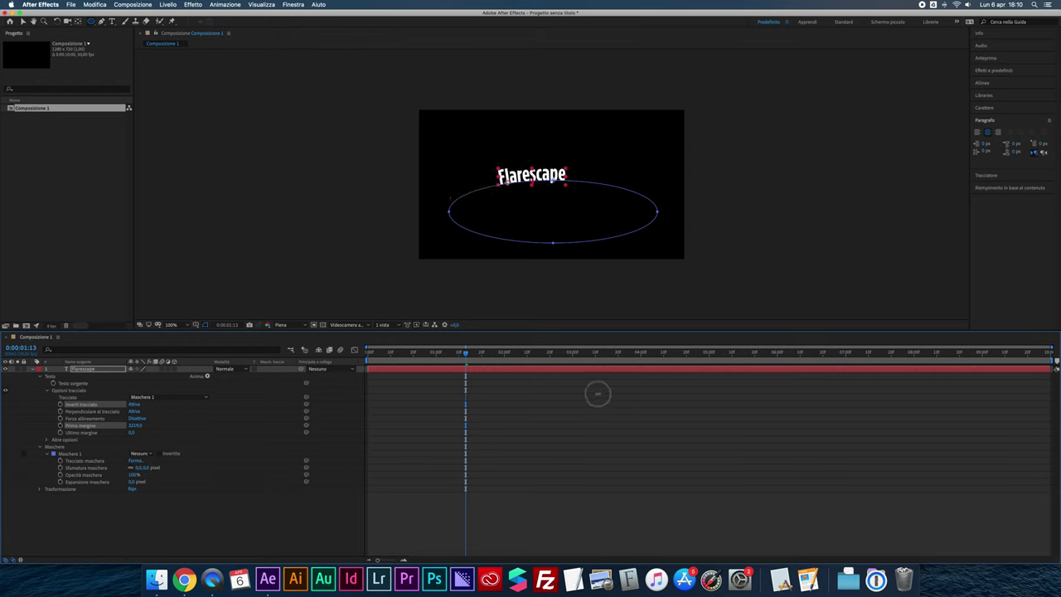
drag(626, 394, 613, 394)
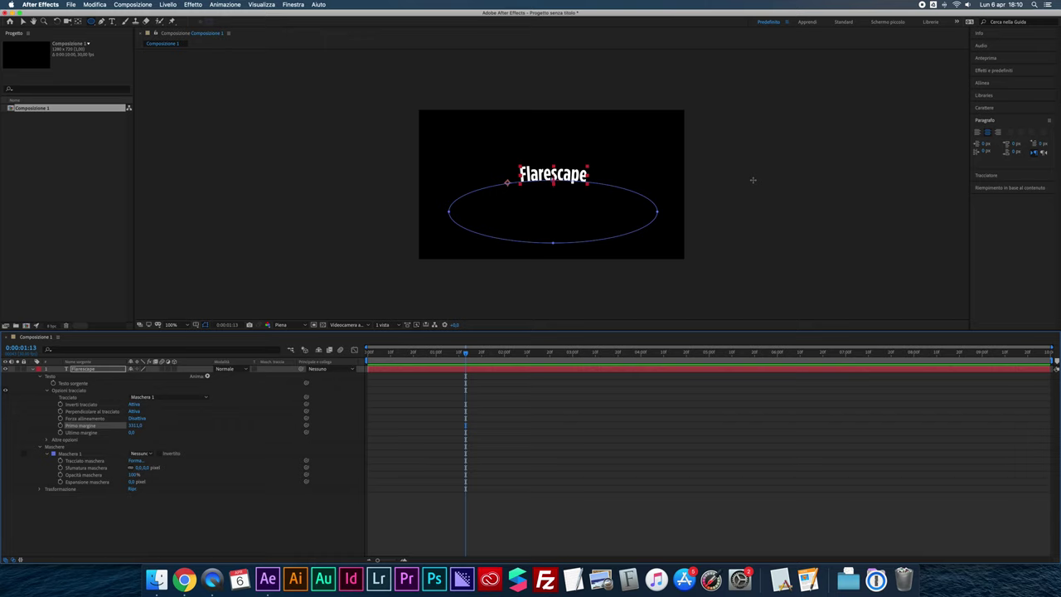
click(978, 133)
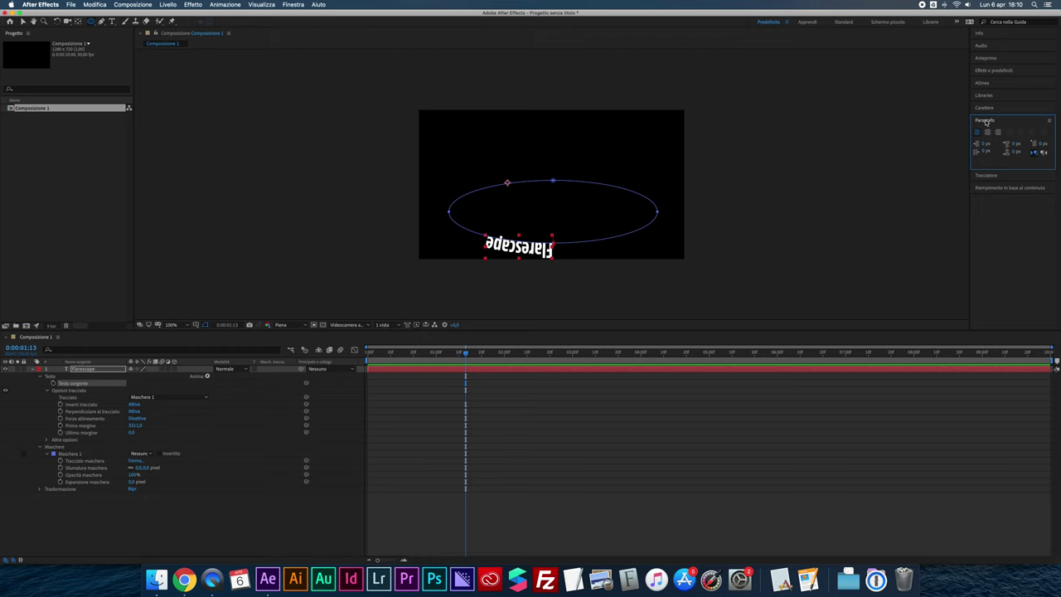
- Increase Flarescape's font size, reduce its tracking, and scrub First Margin to place it atop the ellipse
click(984, 109)
mouse_move(986, 144)
mouse_down()
mouse_move(1055, 143)
mouse_move(999, 143)
mouse_up()
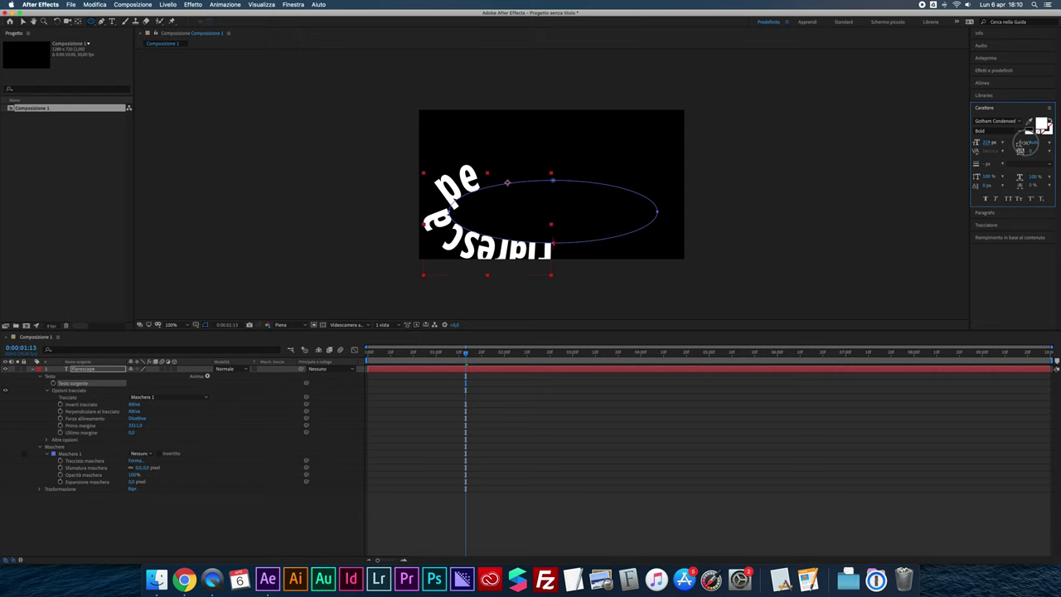
mouse_move(985, 189)
mouse_down()
mouse_move(965, 192)
mouse_move(1001, 185)
mouse_move(951, 188)
mouse_up()
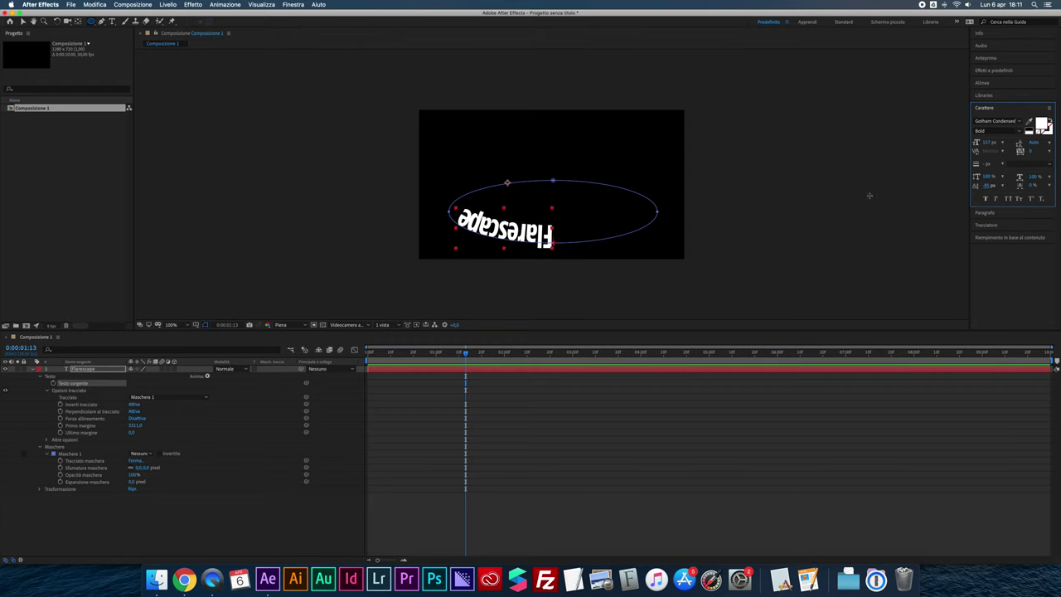
drag(134, 425, 479, 410)
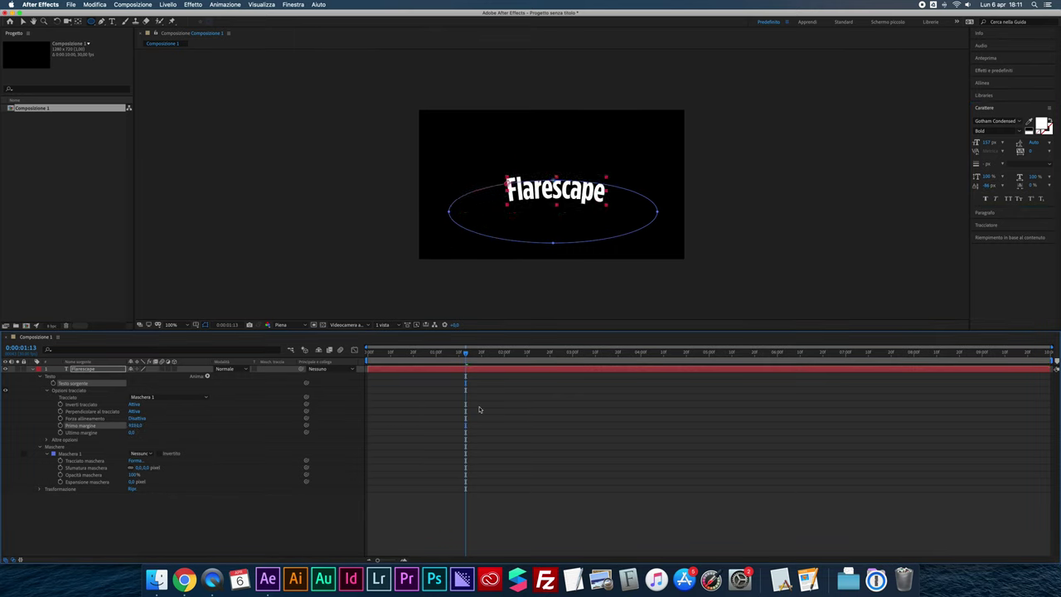